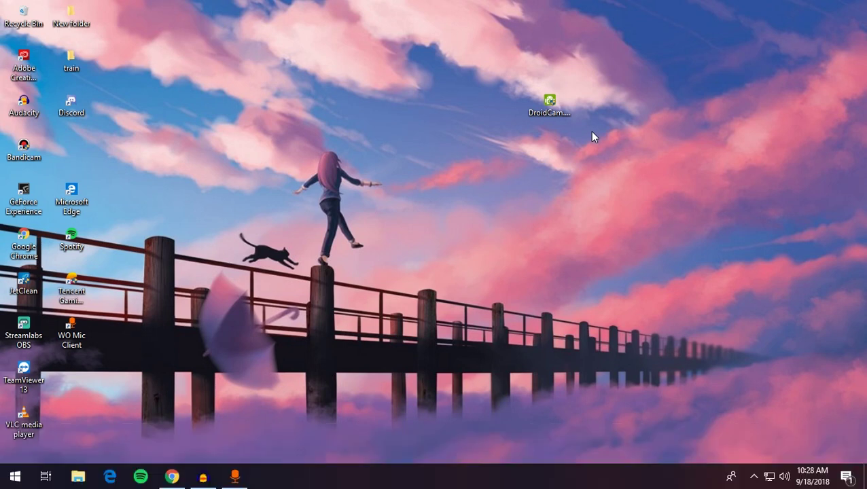
Step: Drag the DroidCam installer icon from the upper right to near the desktop centre
left_click_drag(488, 89, 600, 141)
left_click_drag(550, 106, 394, 141)
left_click_drag(330, 129, 509, 227)
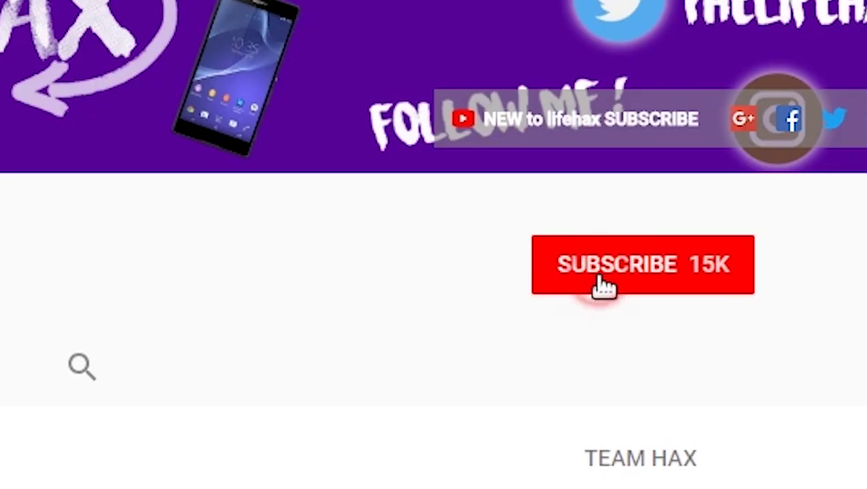
left_click(724, 256)
left_click(731, 275)
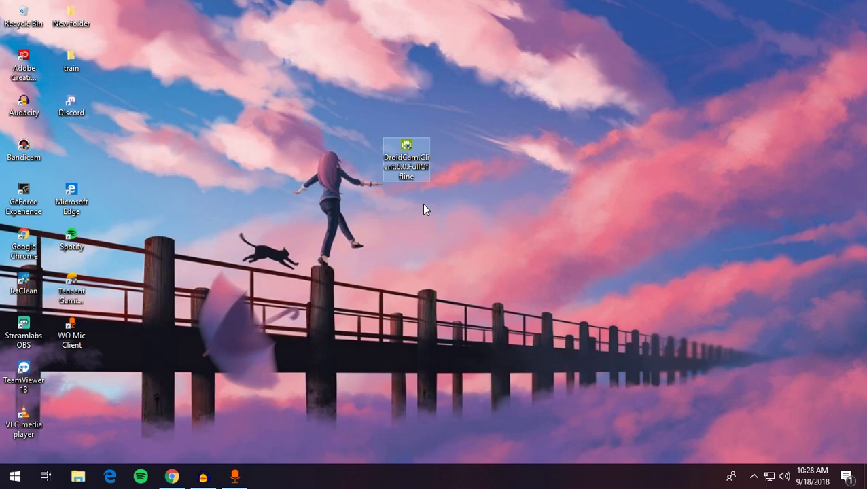
left_click(391, 251)
left_click_drag(347, 132, 467, 216)
left_click(172, 477)
left_click(54, 9)
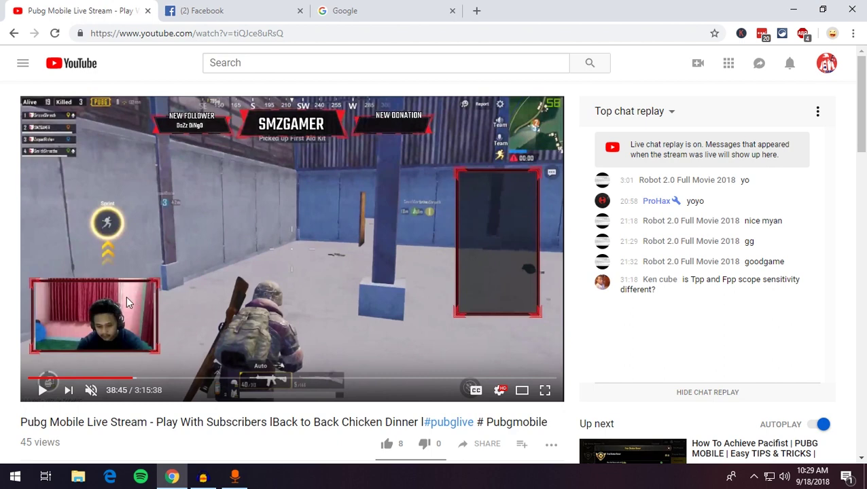
left_click(785, 8)
left_click_drag(364, 144, 486, 202)
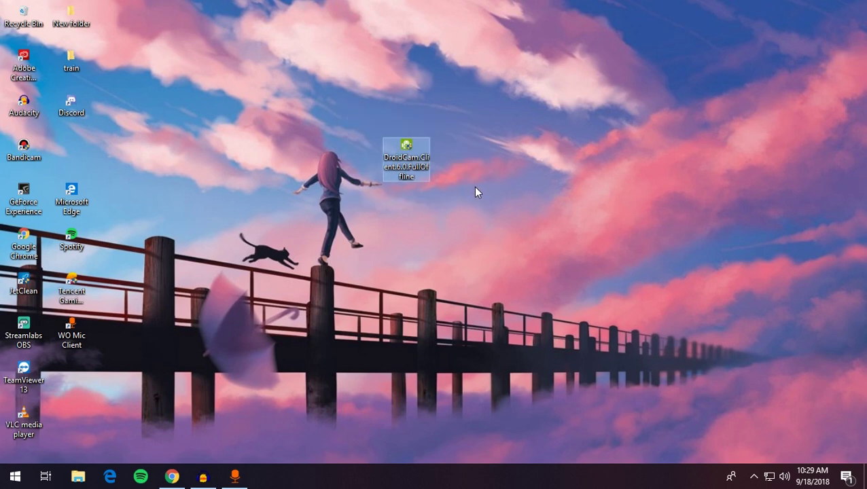
left_click(327, 123)
left_click_drag(327, 123, 489, 201)
left_click(488, 201)
left_click_drag(488, 218, 371, 142)
left_click_drag(316, 95, 545, 240)
mouse_move(465, 207)
left_mouse_down()
mouse_move(361, 132)
mouse_move(529, 213)
mouse_move(481, 202)
left_mouse_up()
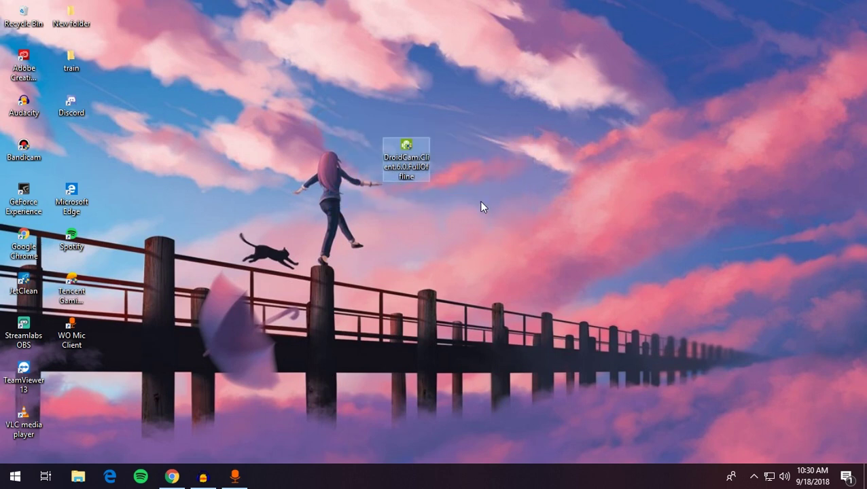
left_click(317, 117)
Step: Stop the microphone test playback and close Audacity, discarding the untitled project
left_click_drag(317, 114, 493, 210)
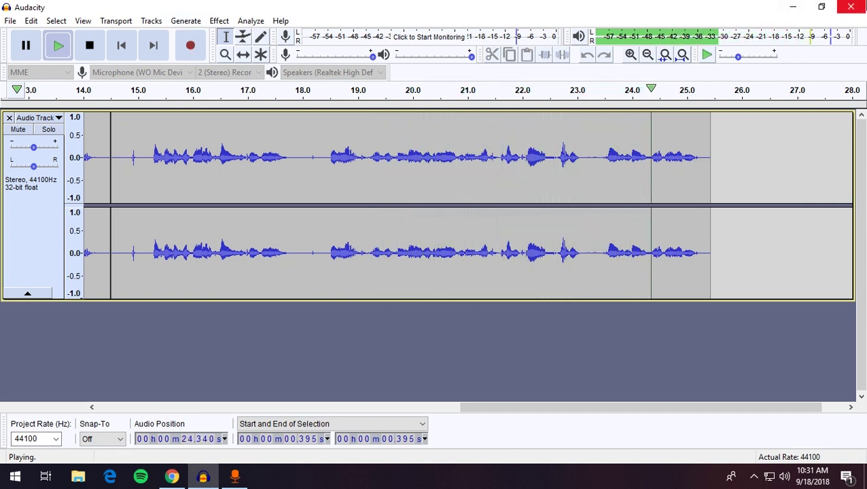
left_click(851, 7)
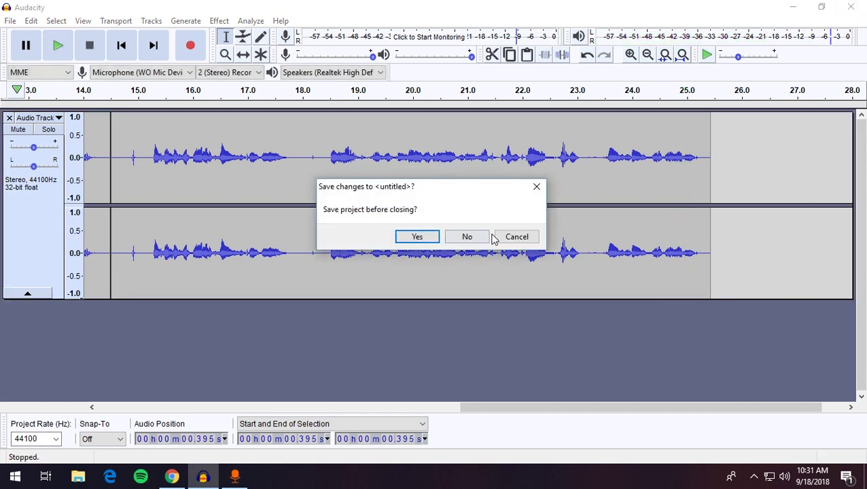
left_click(470, 238)
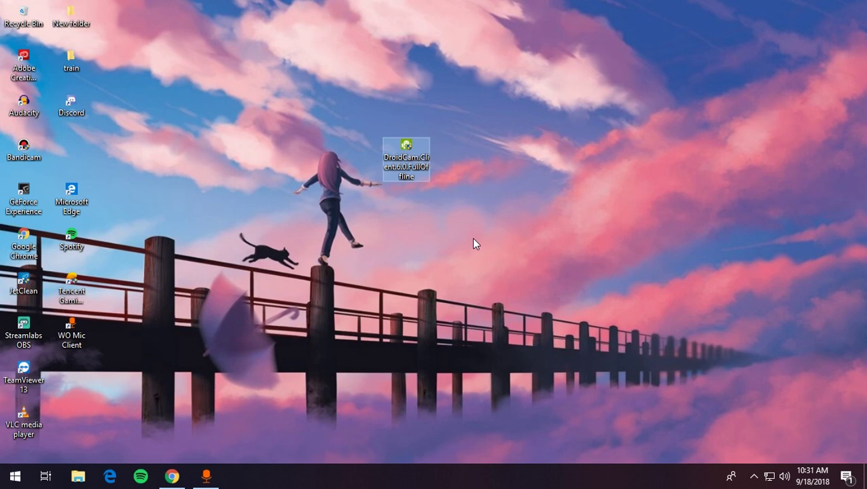
left_click(204, 476)
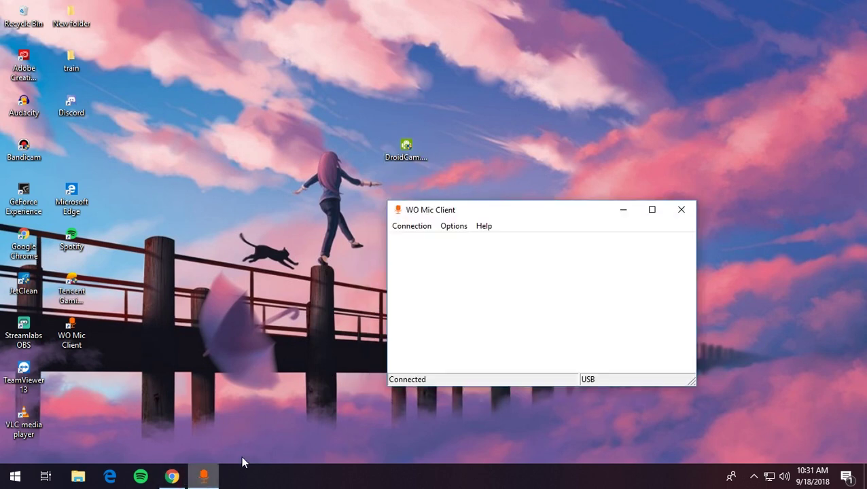
left_click_drag(492, 210, 383, 202)
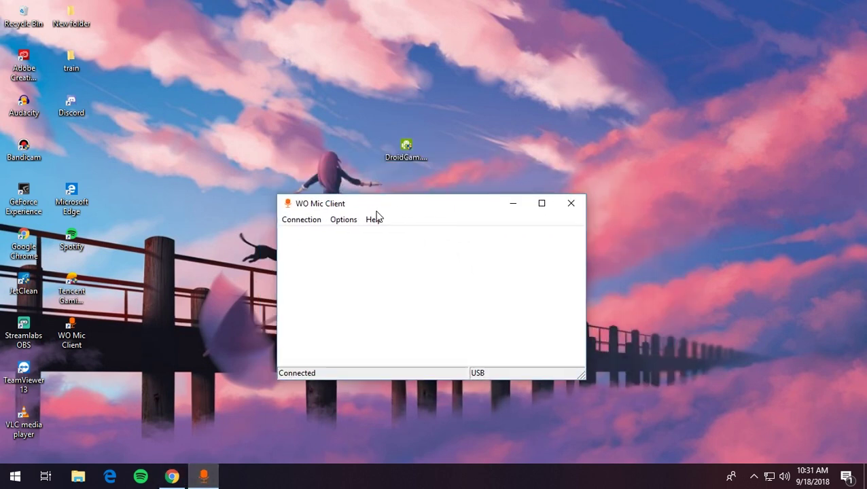
left_click_drag(342, 210, 415, 211)
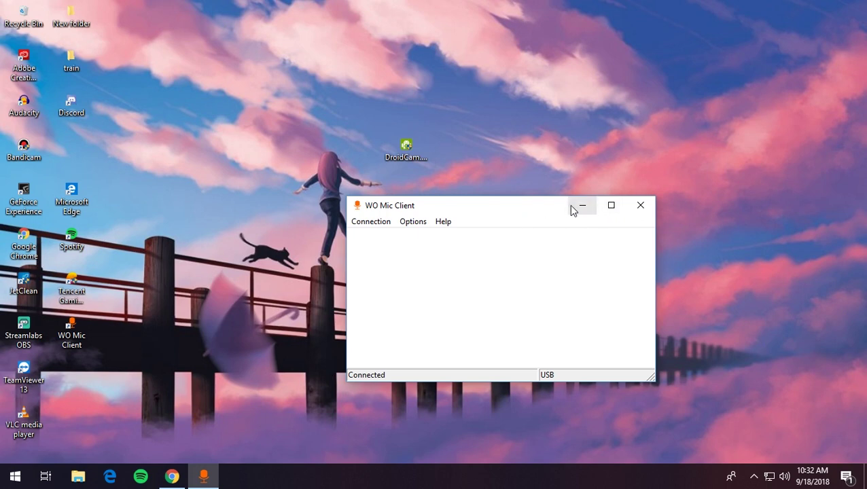
left_click_drag(475, 203, 429, 195)
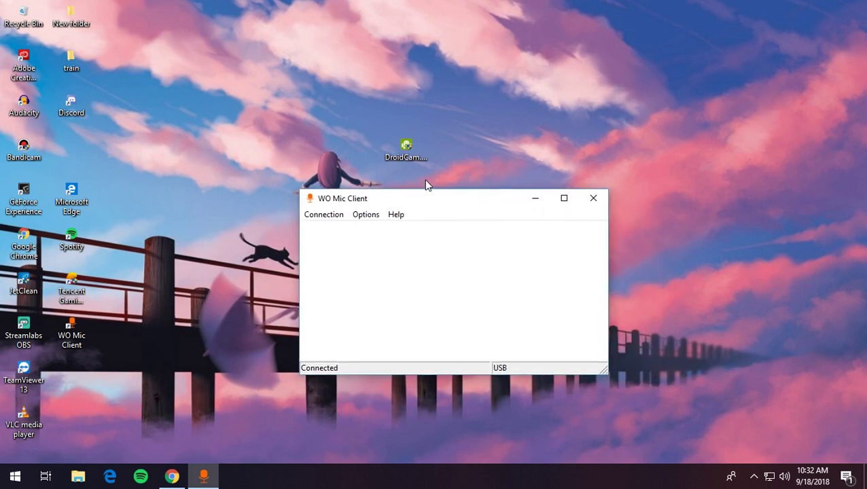
left_click_drag(257, 128, 643, 407)
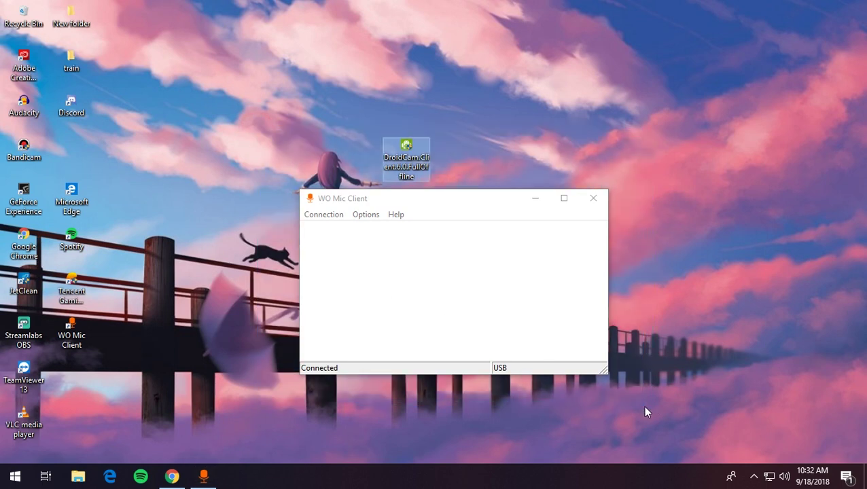
left_click(533, 202)
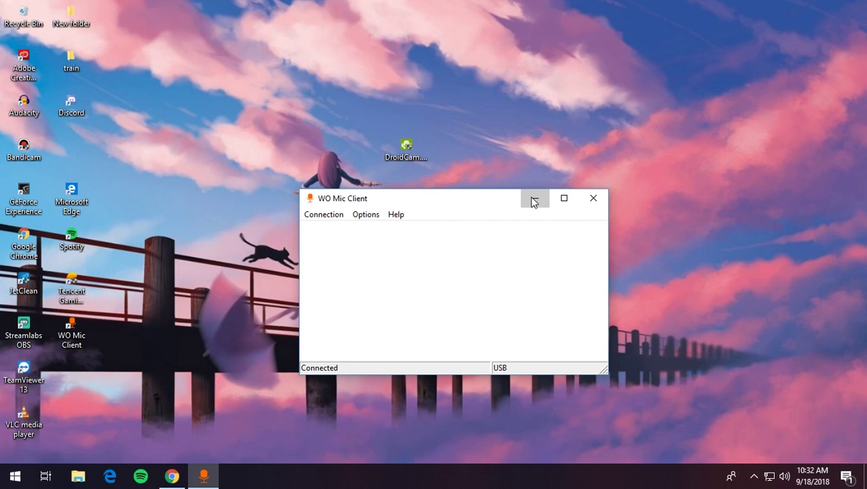
left_click(535, 199)
left_click(507, 226)
mouse_move(331, 99)
left_mouse_down()
mouse_move(362, 142)
mouse_move(523, 237)
mouse_move(457, 213)
mouse_move(327, 113)
left_mouse_up()
left_click(473, 224)
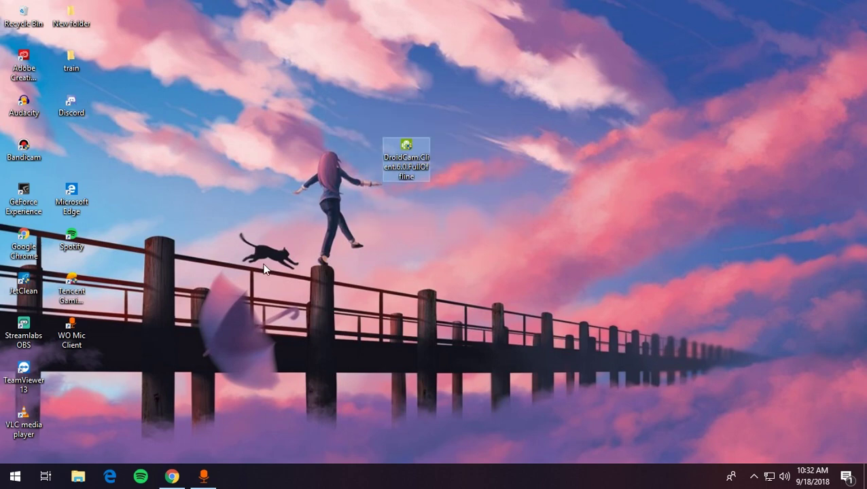
Step: Restore the Pubg Mobile live stream replay in Chrome, unmute it and start playback
left_click(173, 478)
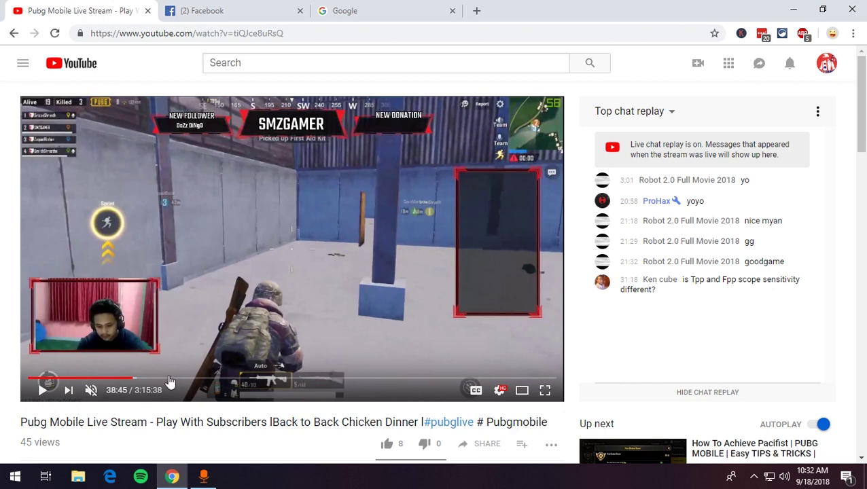
scroll(126, 377, "down", 2)
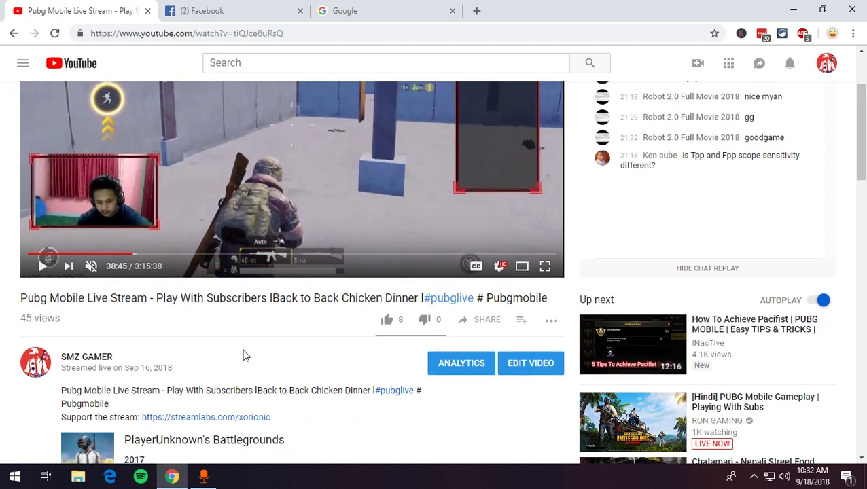
scroll(243, 356, "up", 2)
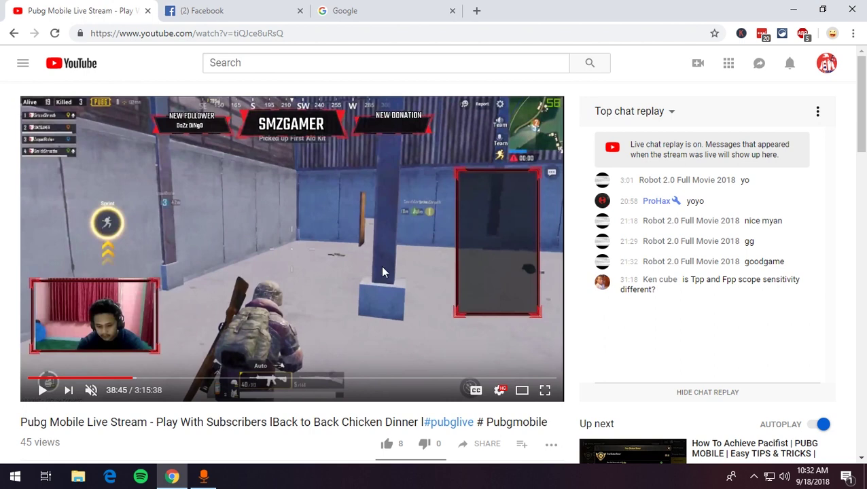
left_click(92, 390)
left_click(162, 298)
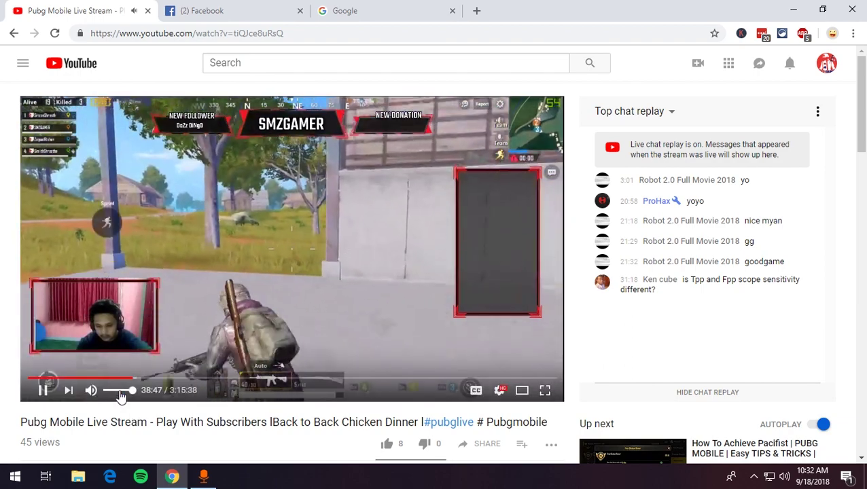
Step: Skip ahead past 39:55 to about 51:29 and pause where the streaming software appears
left_click(136, 378)
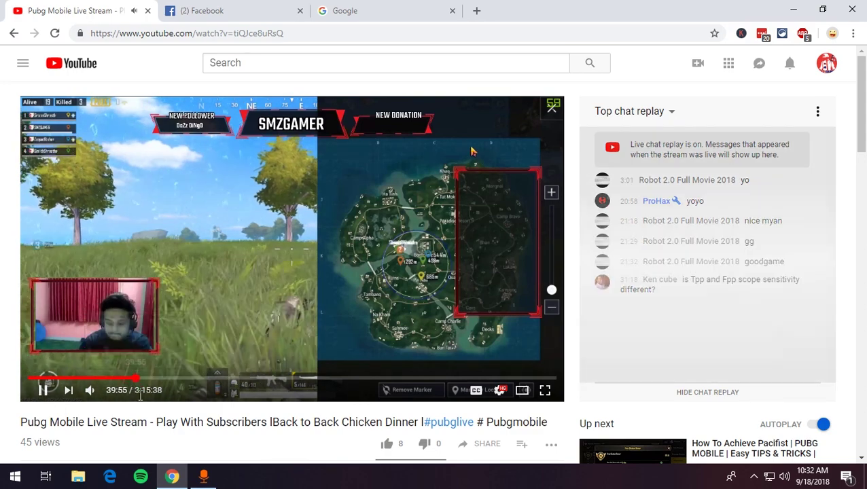
left_click(168, 379)
key("space")
left_click(132, 353)
scroll(147, 412, "down", 5)
scroll(147, 412, "up", 5)
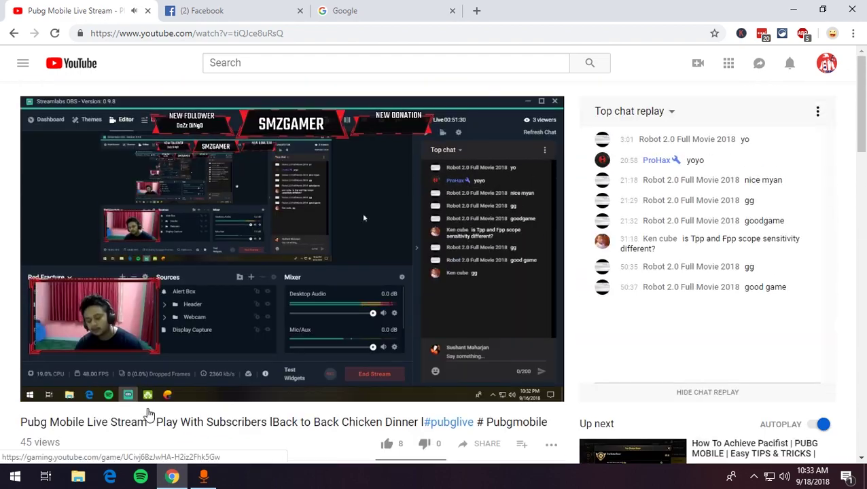
mouse_move(163, 394)
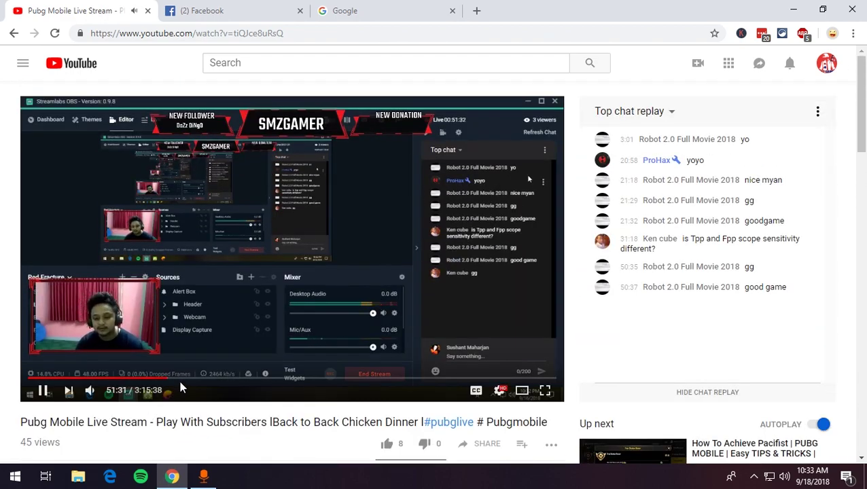
left_click(285, 271)
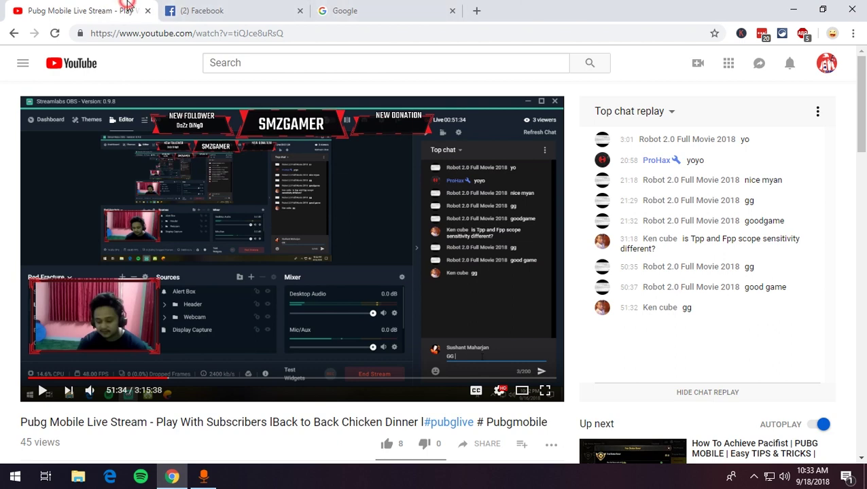
left_click(175, 12)
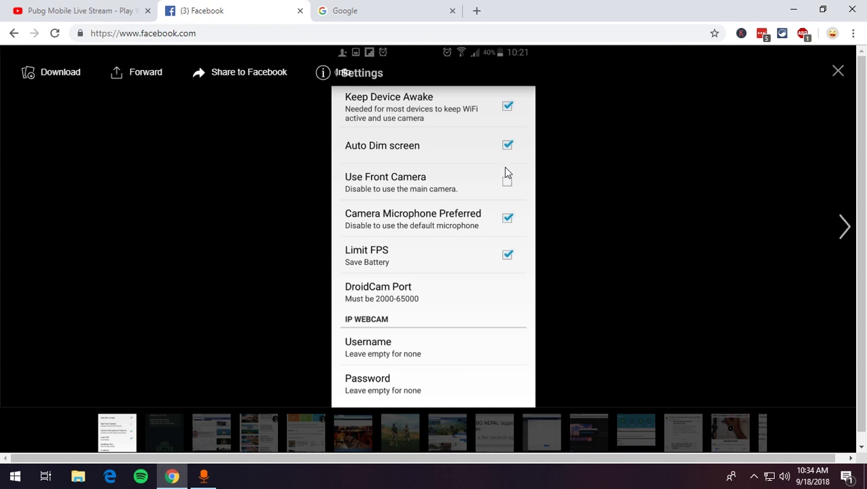
Step: View the next DroidCam screenshot, minimize Chrome, and select the DroidCam.Client.6.0.FullOffline desktop icon
left_click(342, 217)
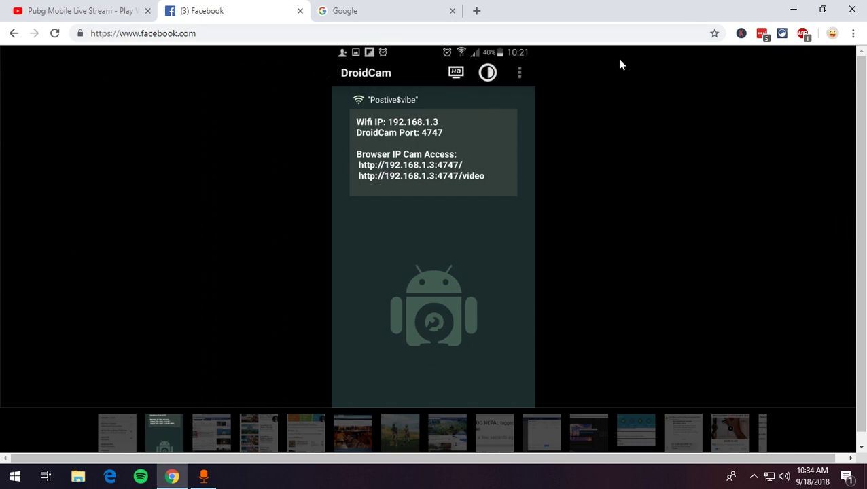
left_click(792, 11)
left_click_drag(369, 106, 474, 197)
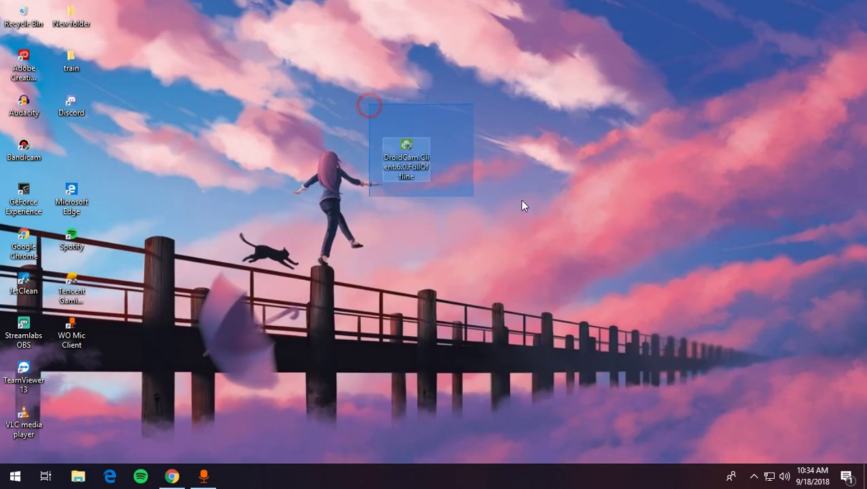
Step: Reposition and reselect the DroidCam installer file, then launch it
left_click_drag(400, 160, 542, 99)
left_click(469, 78)
left_click_drag(499, 74, 592, 149)
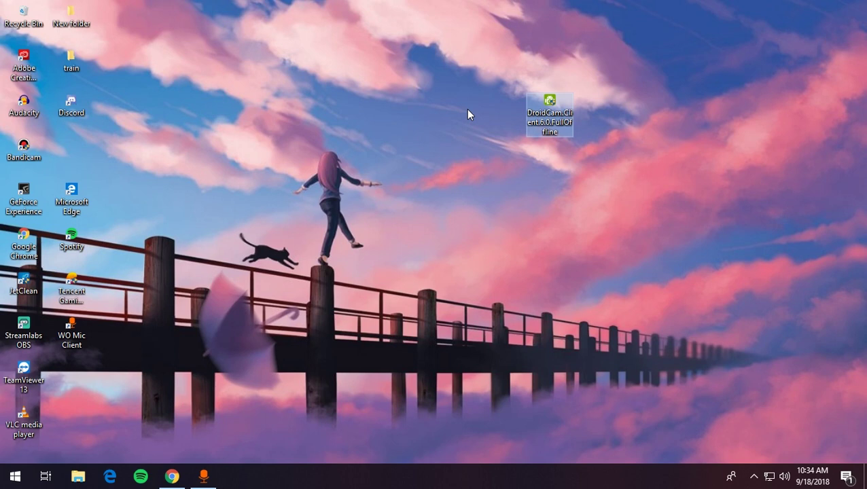
left_click_drag(477, 81, 612, 141)
double_click(551, 115)
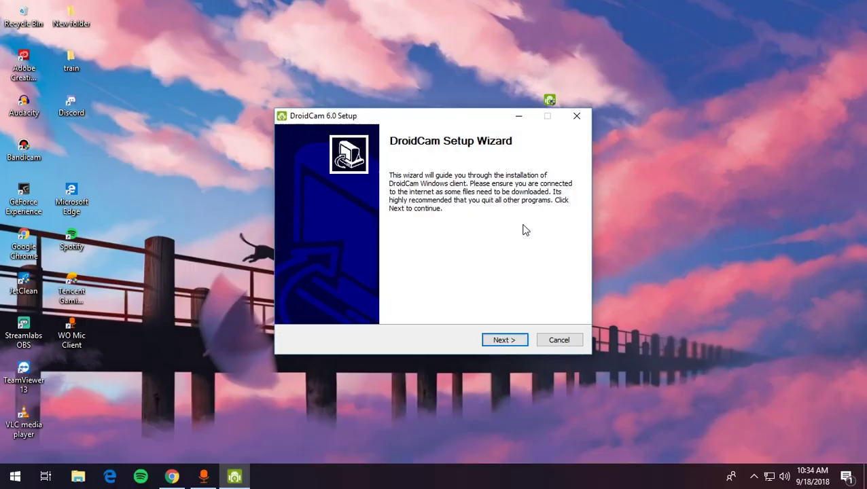
Step: Install DroidCam to the default location, ignoring the DroidCam.dll and DroidCamFilter240p.ax write errors
left_click(513, 340)
left_click(507, 340)
left_click(514, 338)
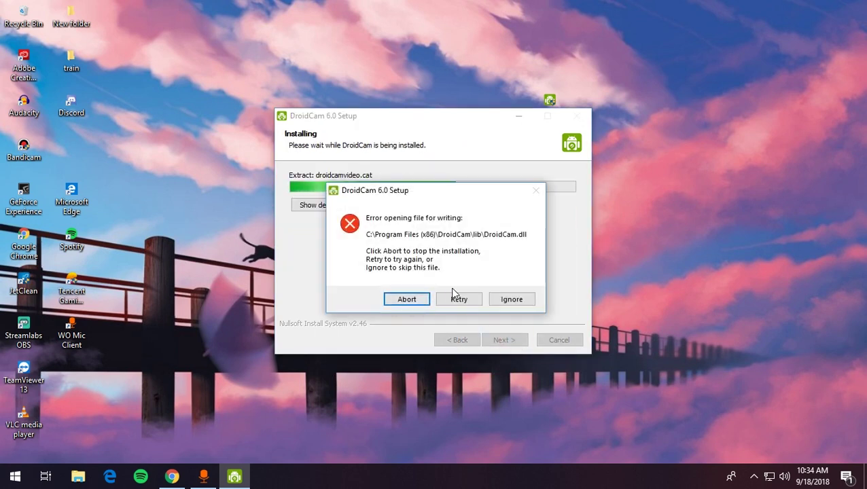
left_click_drag(432, 192, 653, 221)
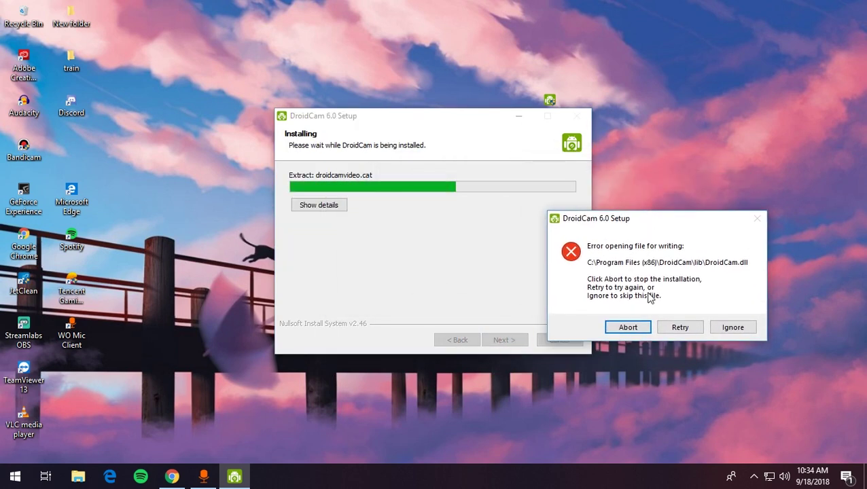
left_click(733, 333)
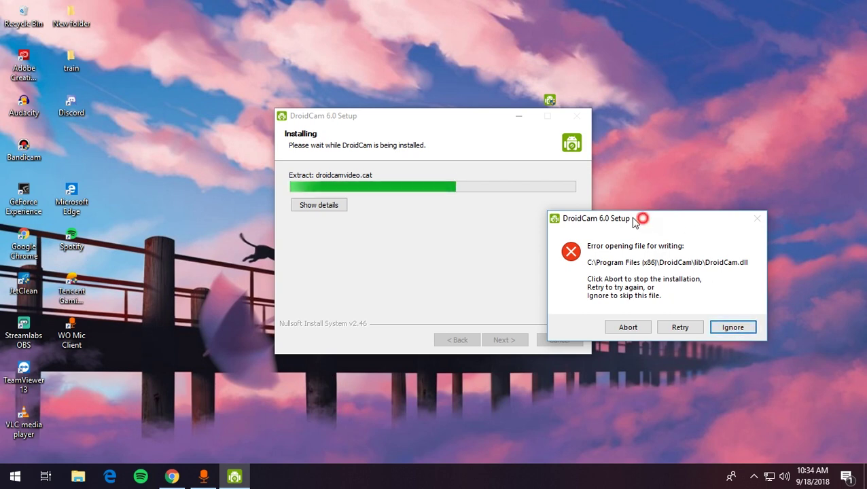
left_click_drag(631, 217, 567, 209)
left_click(668, 320)
left_click(519, 299)
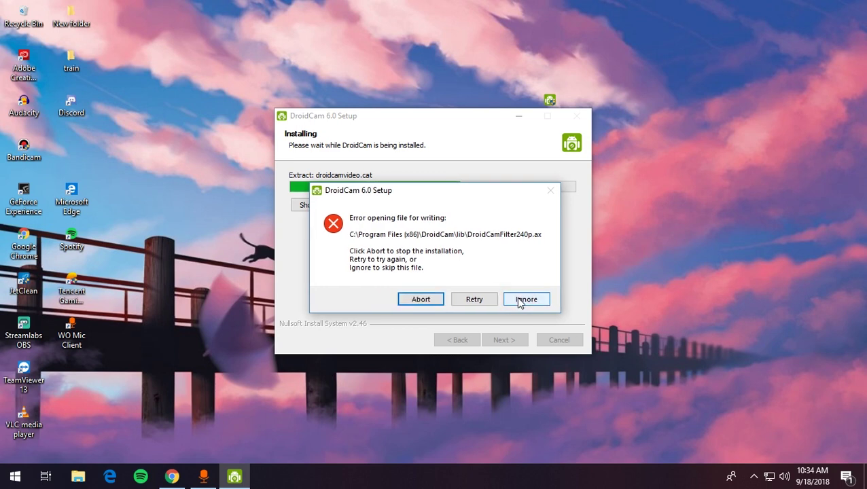
left_click(518, 299)
left_click(505, 340)
Step: Move the DroidCam.Client.6.0.FullOffline installer icon back toward the desktop centre
left_click_drag(474, 66, 649, 166)
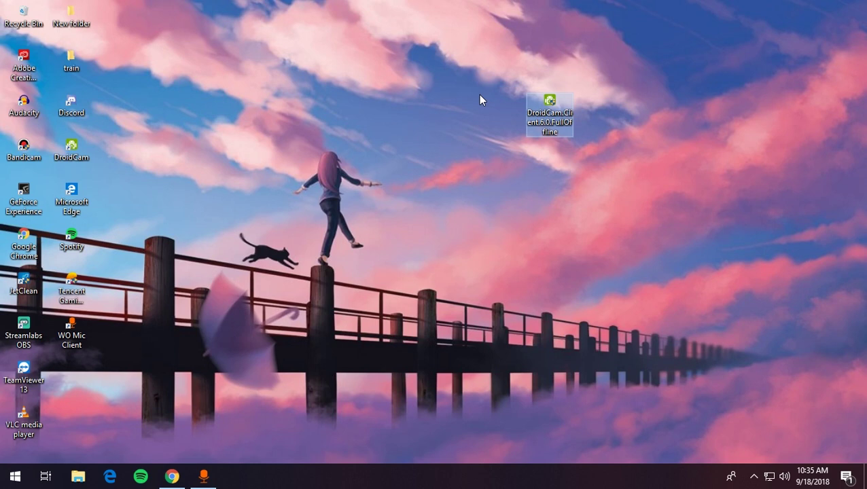
left_click_drag(550, 112, 359, 112)
mouse_move(320, 71)
left_mouse_down()
mouse_move(463, 171)
mouse_move(406, 189)
left_mouse_up()
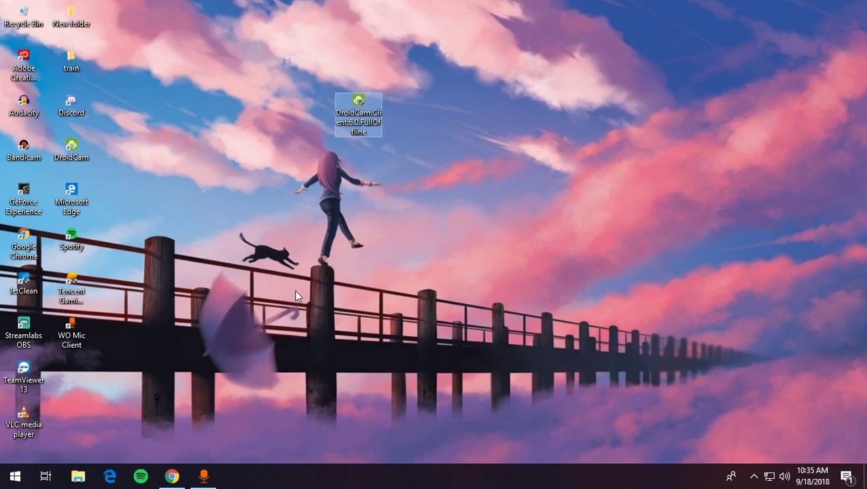
mouse_move(184, 480)
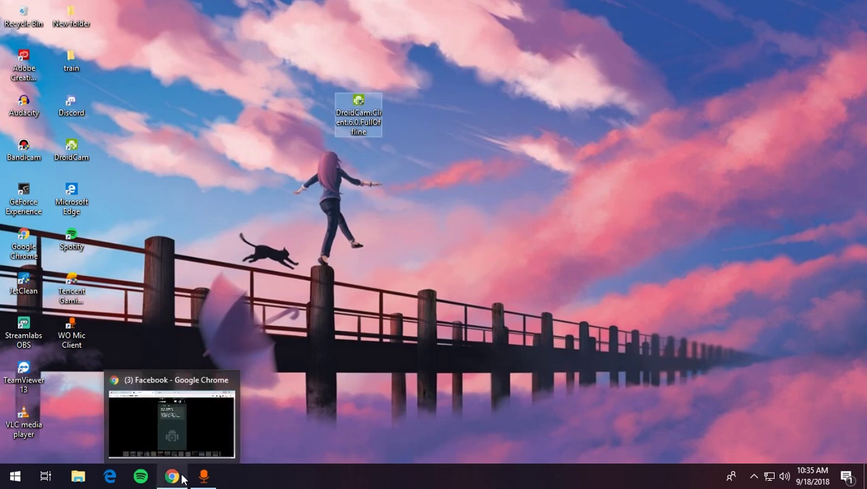
left_click(183, 480)
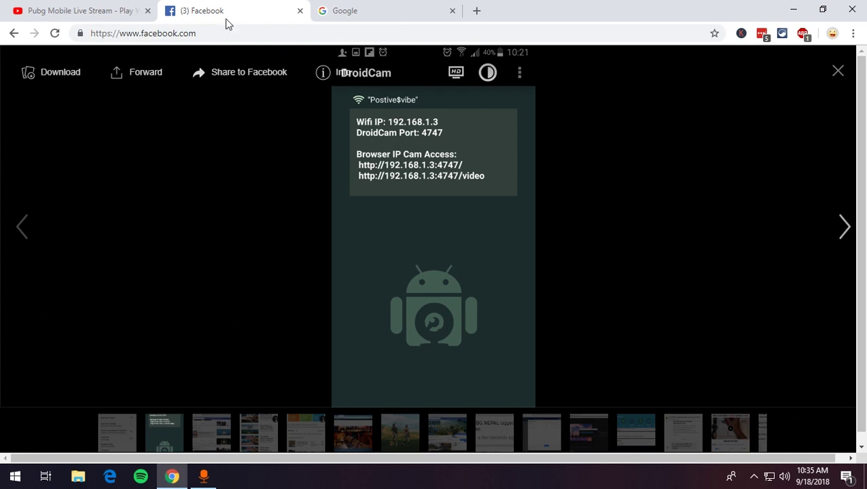
left_click(367, 7)
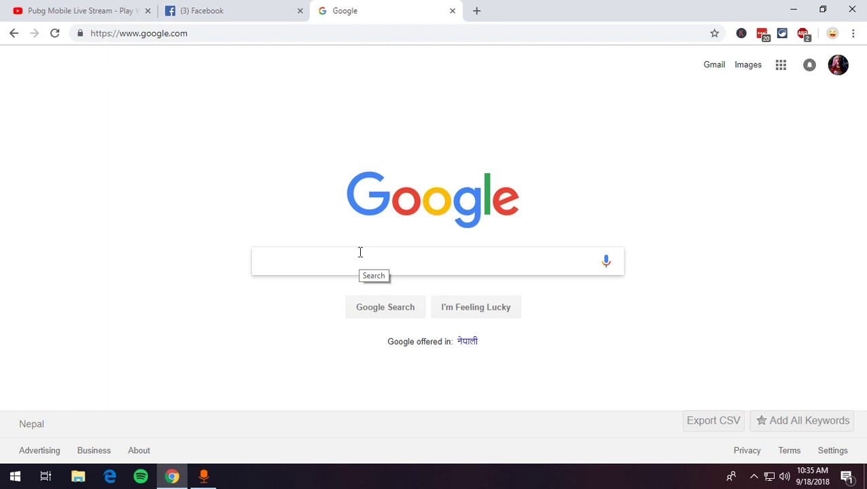
left_click(791, 9)
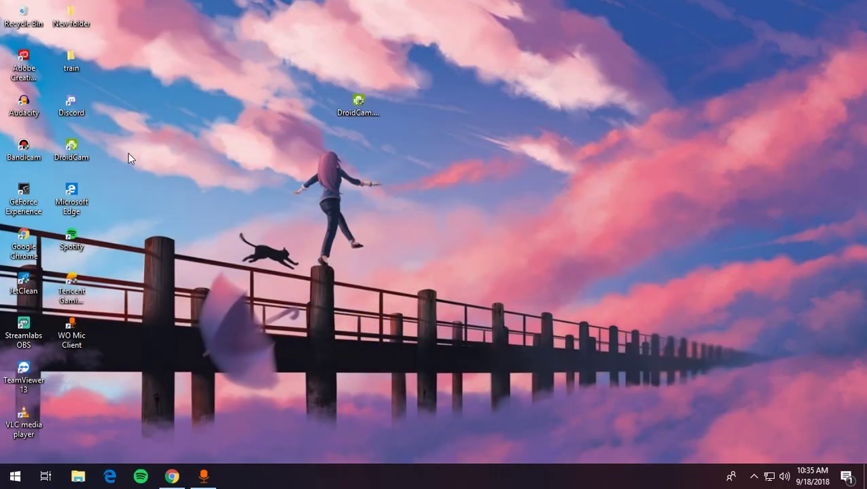
Step: Launch DroidCam Client from its desktop icon and set its connection mode to USB
double_click(56, 155)
left_click_drag(126, 6, 263, 17)
left_click(185, 45)
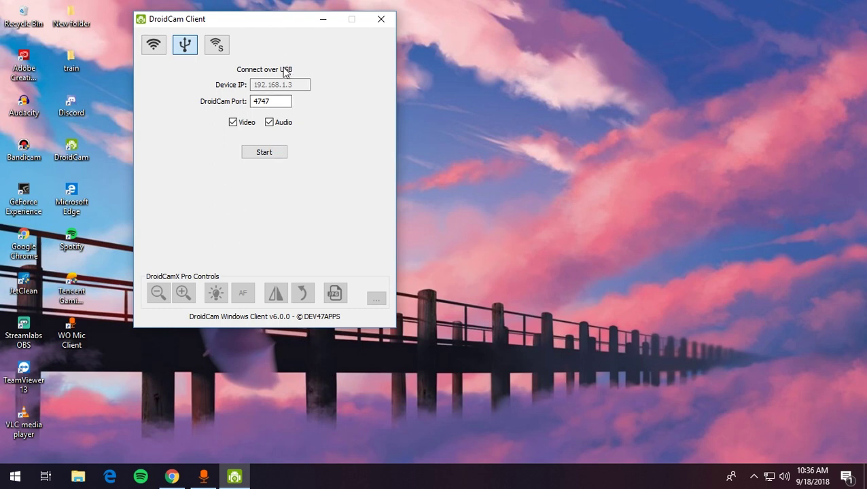
left_click(151, 45)
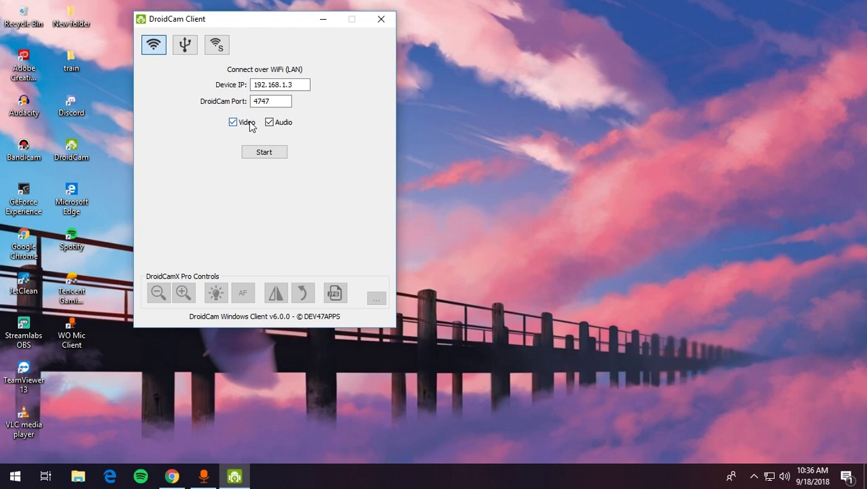
left_click(186, 45)
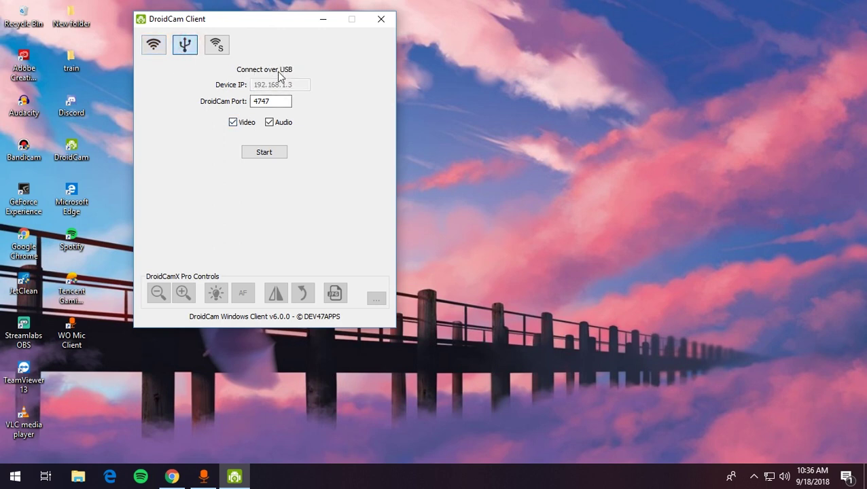
left_click(203, 476)
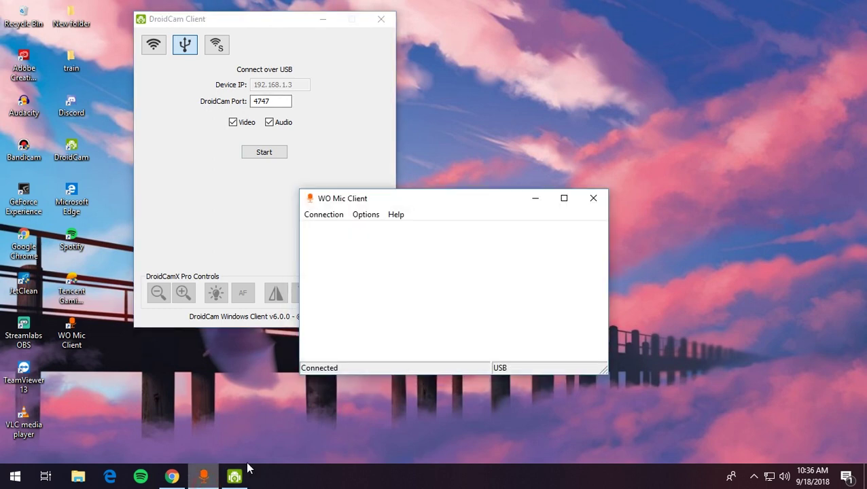
Step: Move WO Mic Client aside to confirm its USB connection, then minimize it
left_click_drag(412, 199, 568, 33)
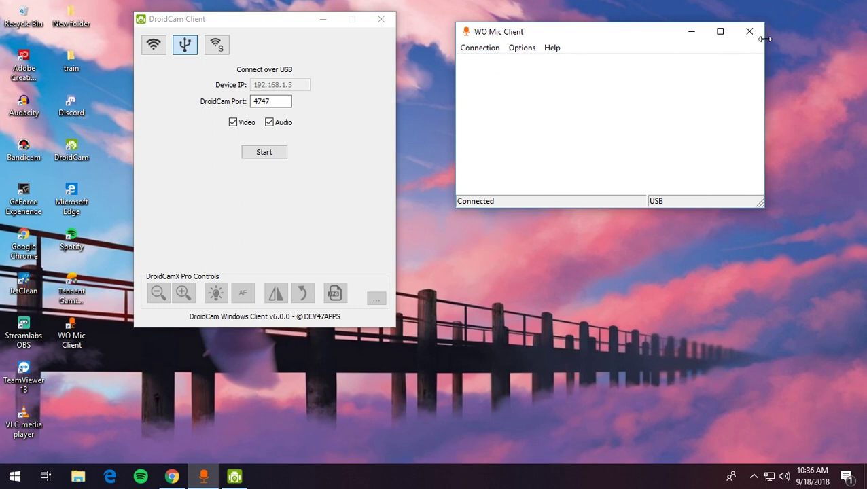
left_click(692, 32)
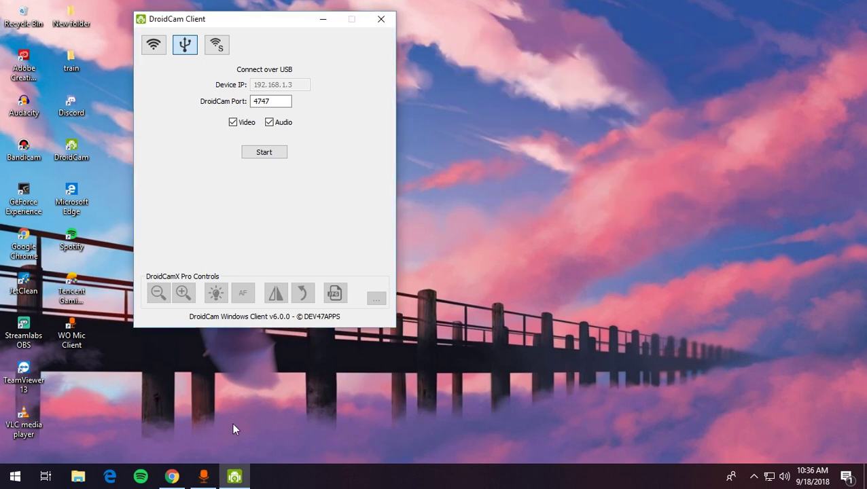
Step: Bring Chrome forward and search Google for 'usb debugging settings'
mouse_move(173, 478)
left_click(173, 479)
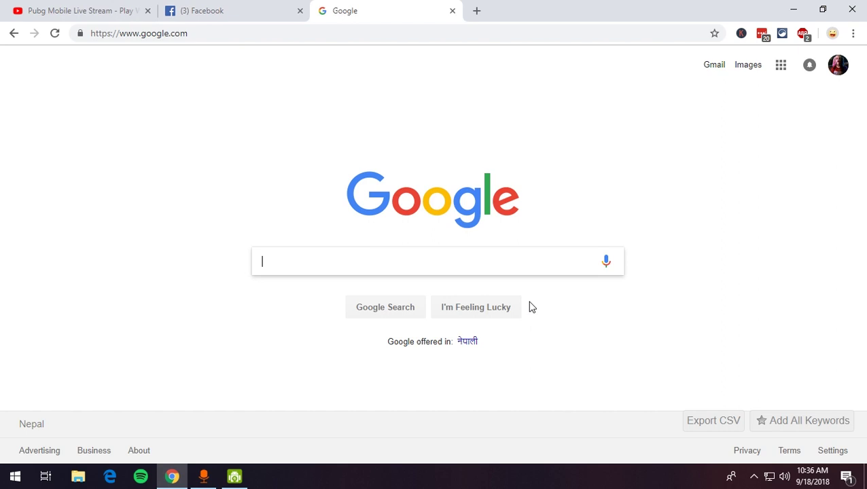
type("us")
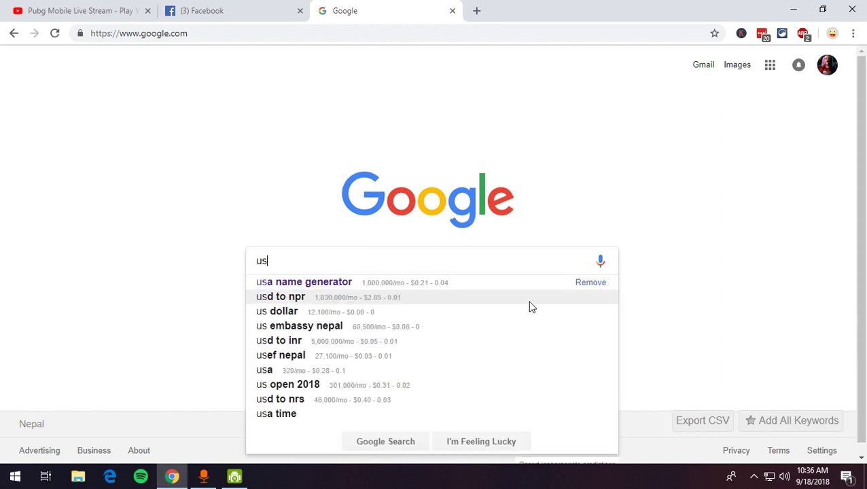
type("b deb")
key("Down")
key("Up")
key("Up")
type("se")
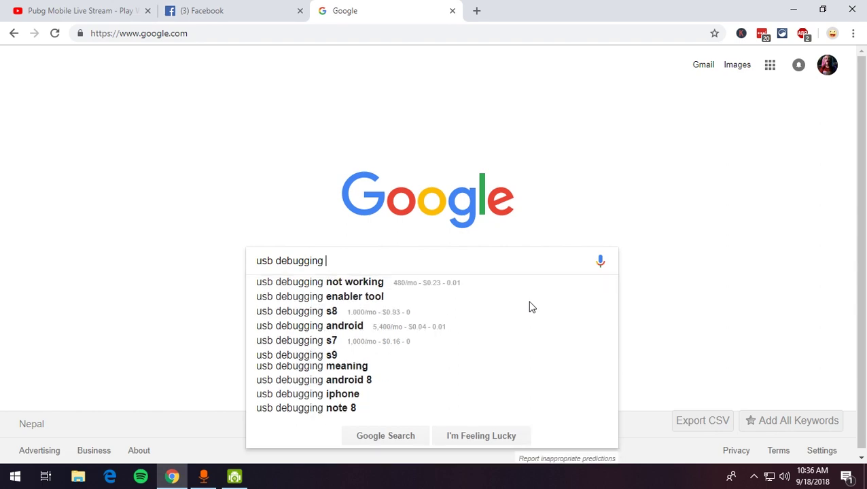
type("ttings")
key("Return")
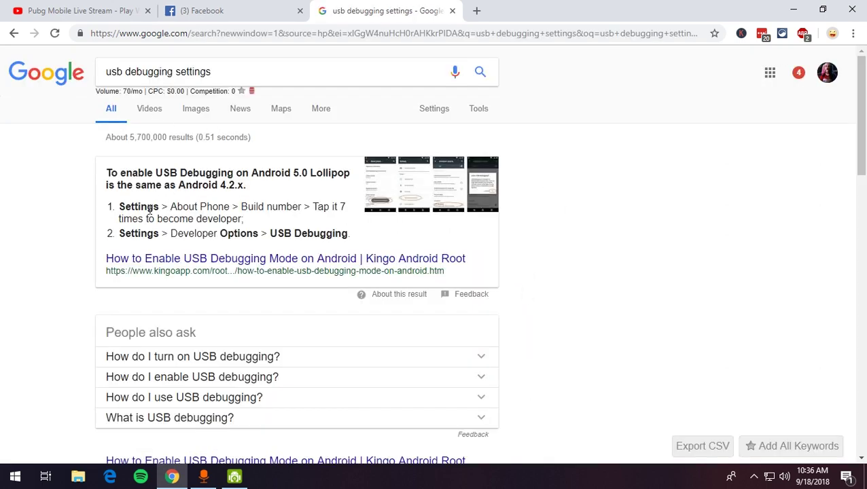
Step: Highlight the become-developer and USB Debugging instructions in steps 1 and 2 of the result
left_click_drag(119, 207, 286, 208)
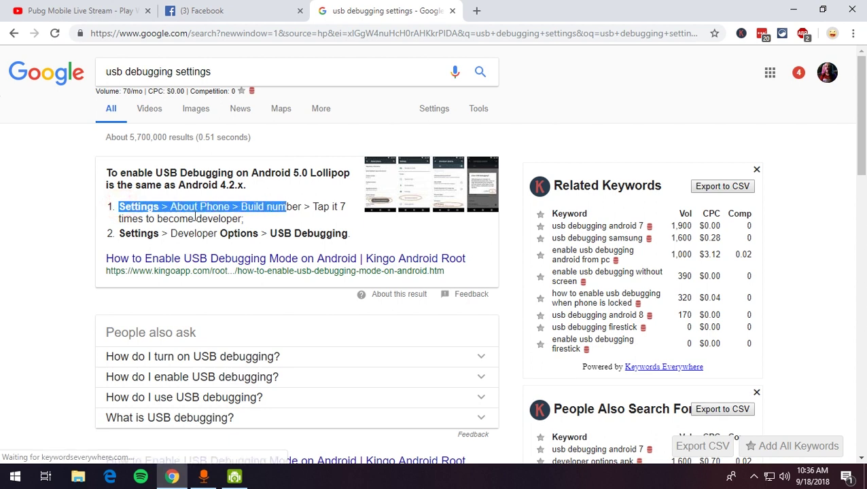
left_click(147, 208)
left_click_drag(122, 206, 347, 211)
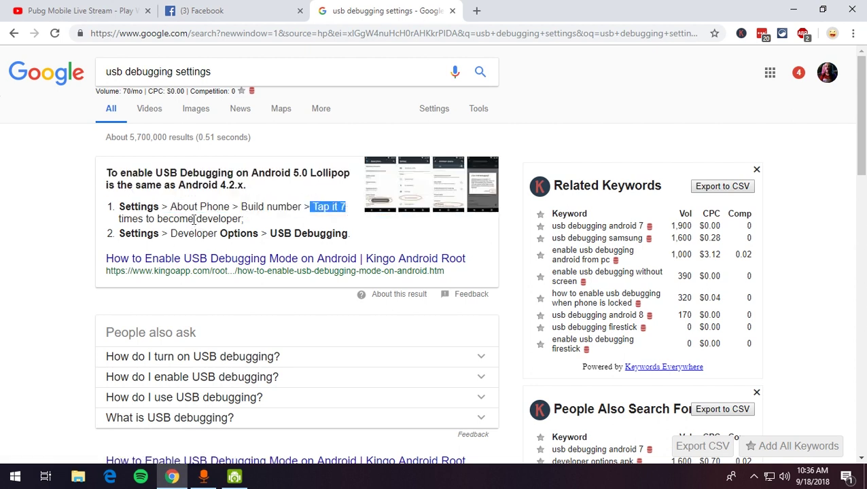
left_click_drag(195, 219, 246, 219)
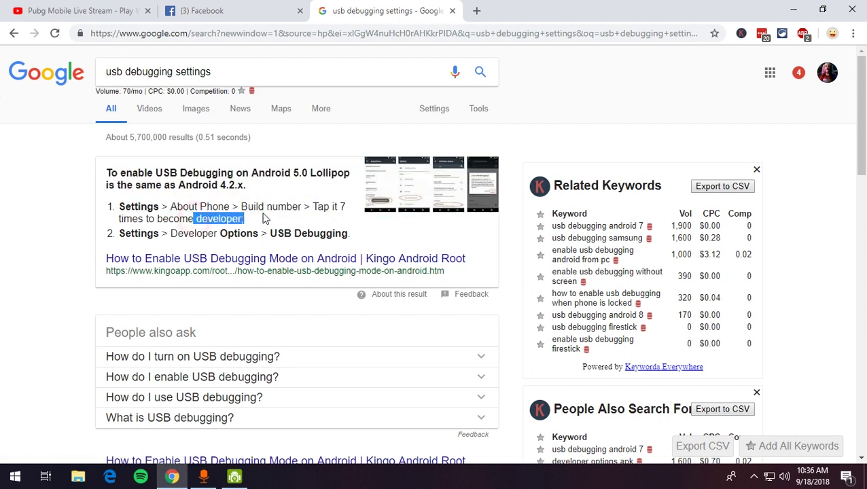
triple_click(142, 233)
left_click_drag(170, 233, 378, 236)
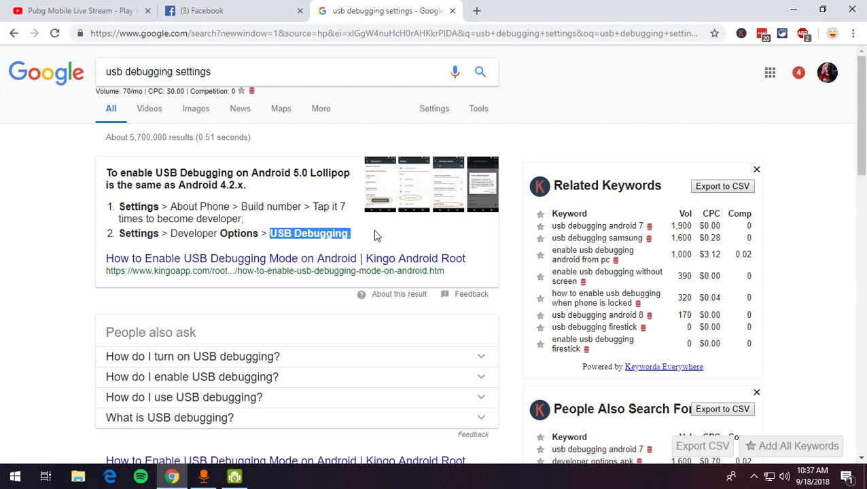
Step: Switch to image results and enlarge the first USB debugging screenshot guide
left_click(195, 109)
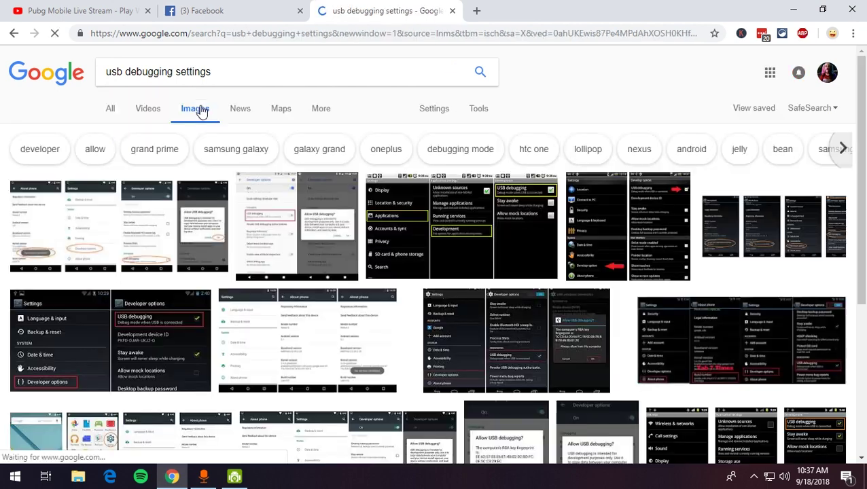
left_click(130, 219)
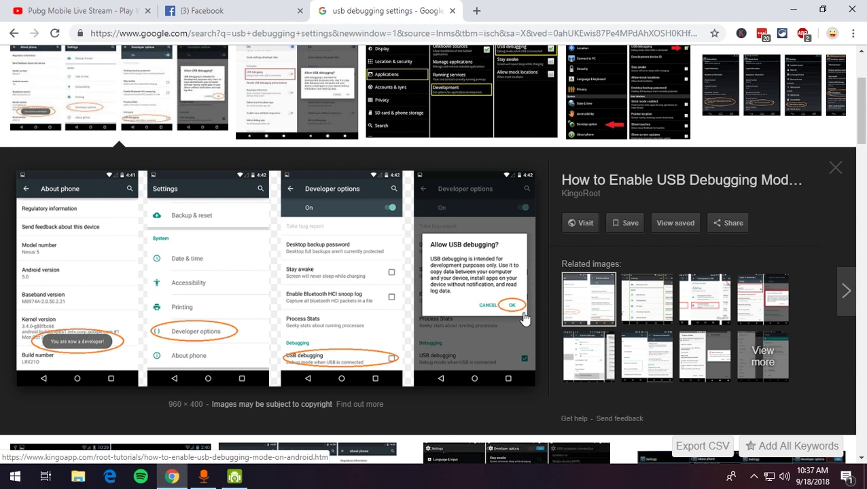
left_click(452, 11)
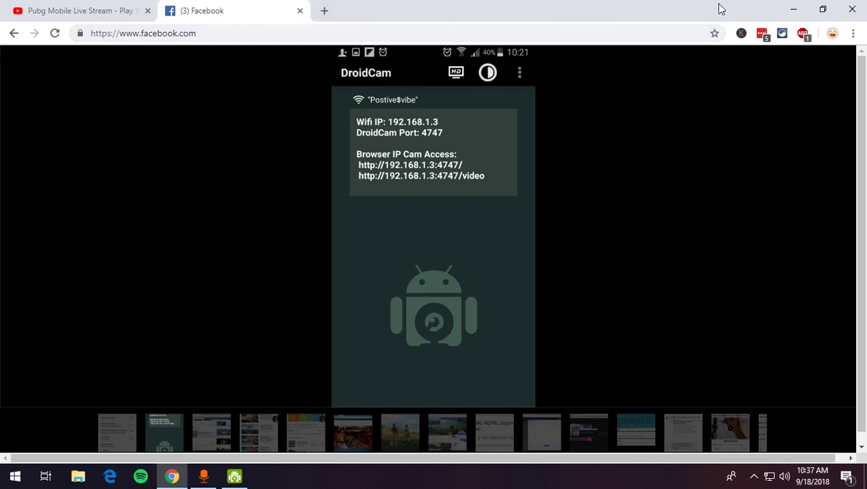
Step: Search 'adb sasmung drivers' in a new tab, then minimize Chrome
left_click(328, 12)
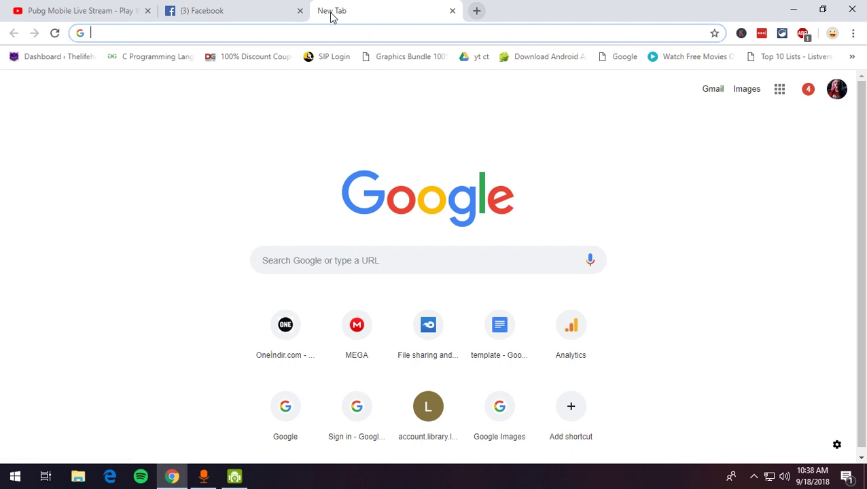
type("adb sasmung drivers")
key("Return")
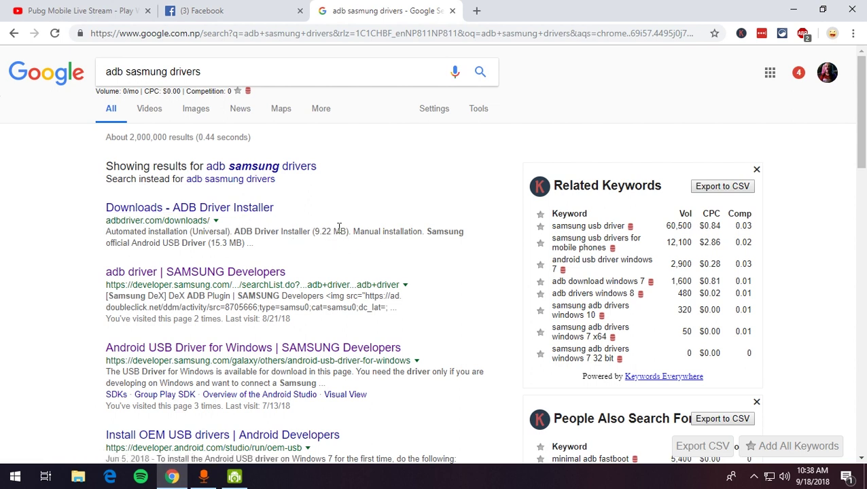
left_click(796, 11)
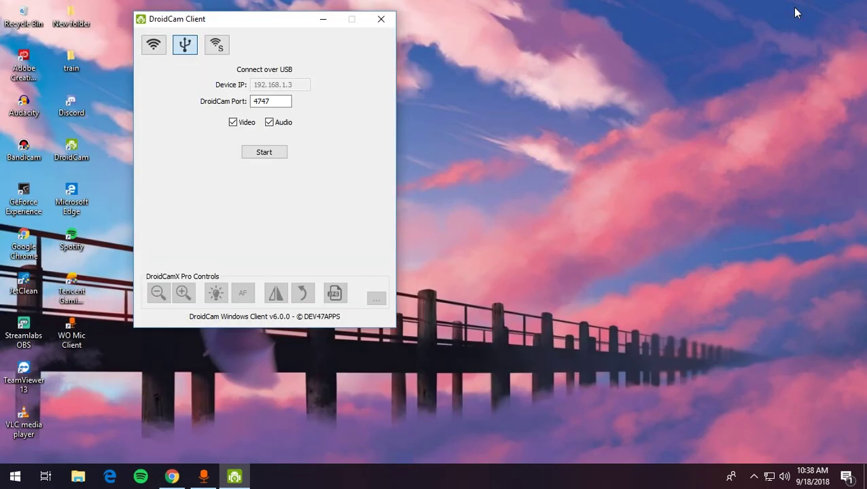
Step: Open Task Manager's detailed process list and select the running adb.exe process
left_click_drag(258, 23, 358, 31)
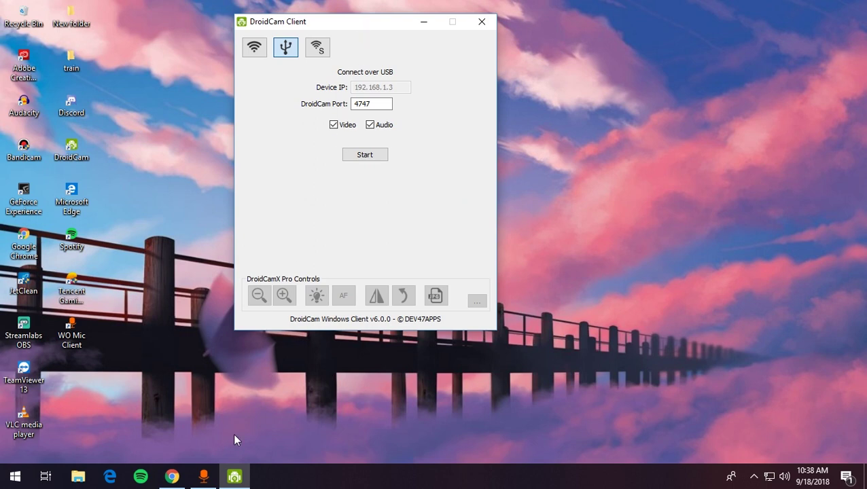
right_click(338, 476)
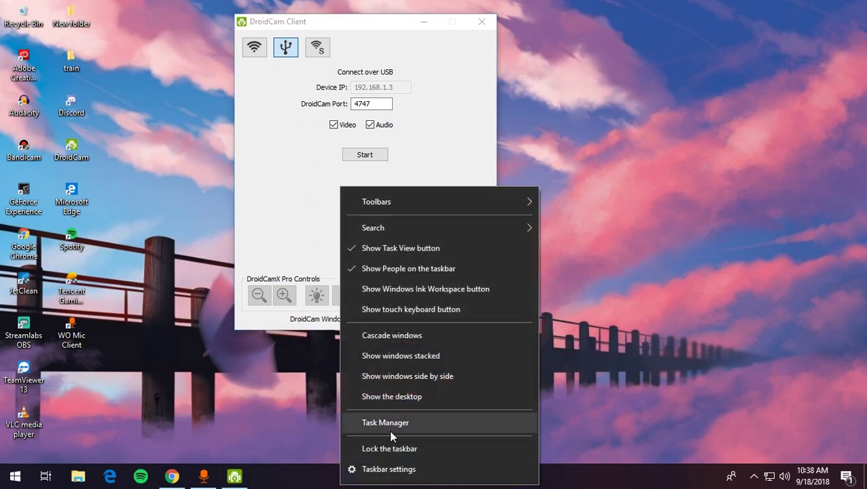
left_click(387, 427)
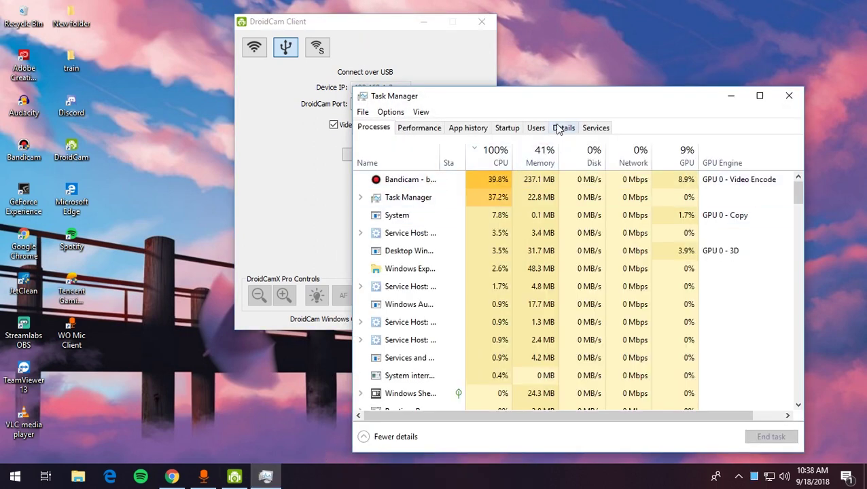
left_click(563, 129)
left_click(539, 127)
left_click(562, 128)
left_click(435, 165)
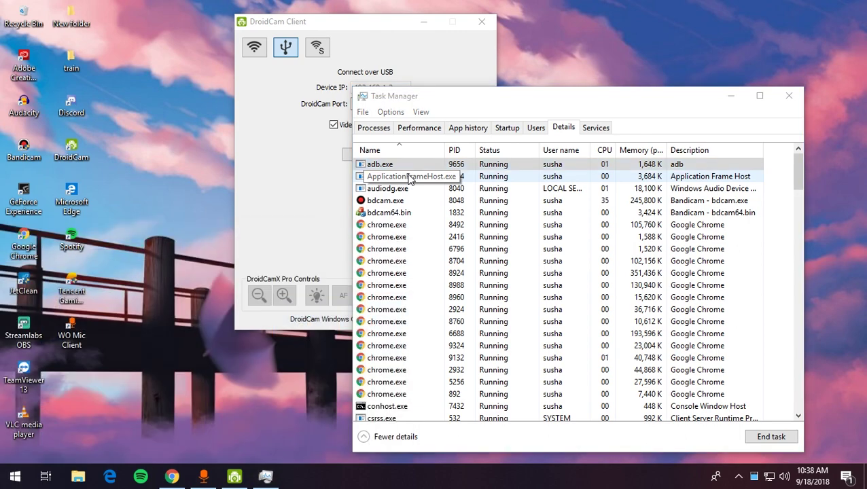
Step: Launch Device Manager from the Start search
key("super")
type("device manager")
key("Return")
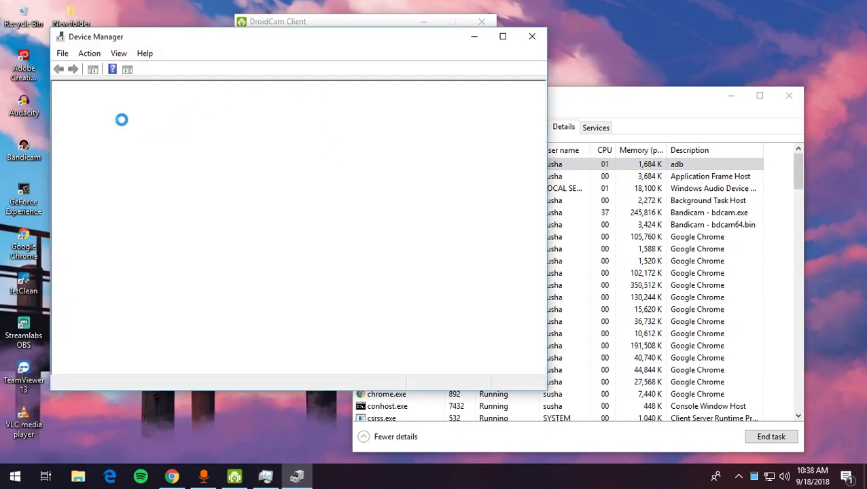
Step: Expand SAMSUNG Android Phone in Device Manager to confirm the SAMSUNG Android ADB Interface entry
left_click_drag(218, 48, 533, 48)
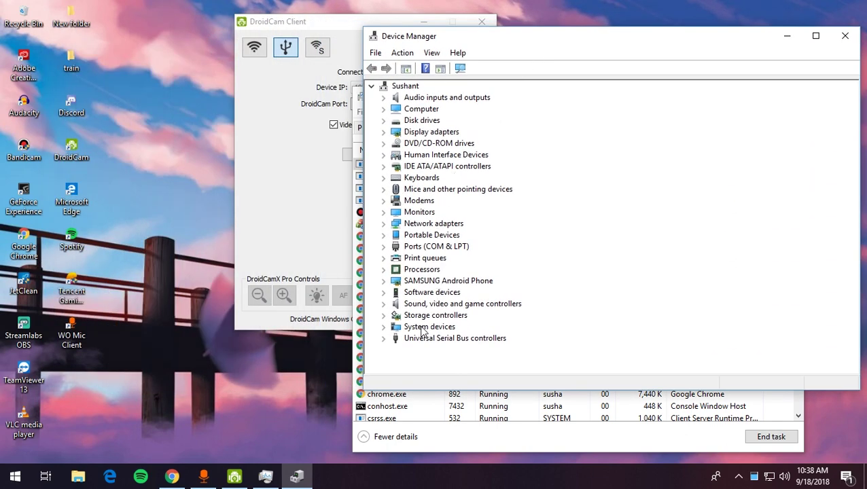
left_click(383, 281)
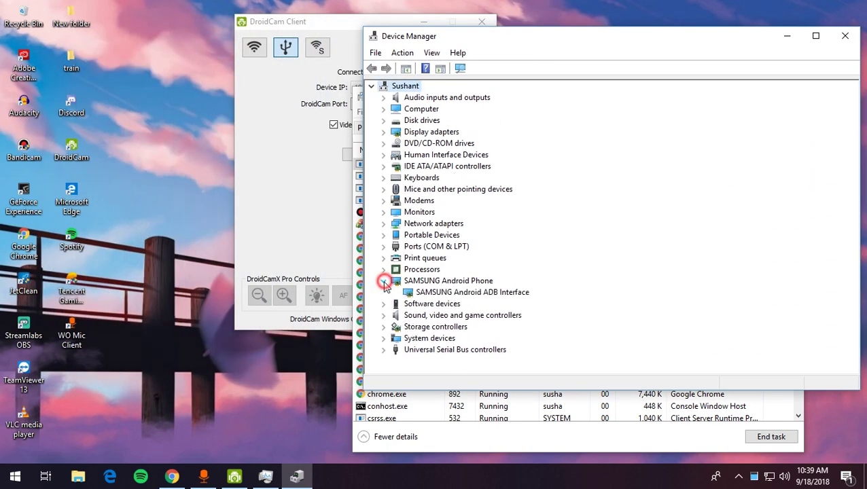
left_click(453, 292)
left_click(438, 281)
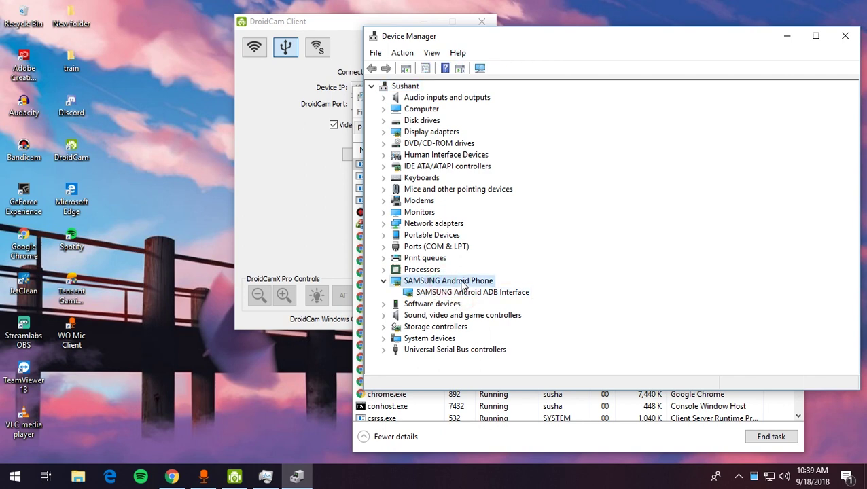
left_click(498, 294)
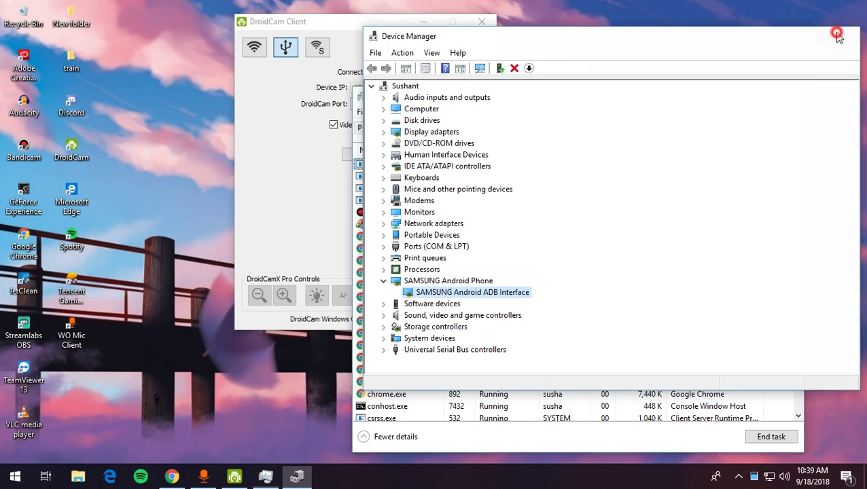
Step: Close Device Manager and Task Manager, leaving DroidCam Client visible
left_click(845, 36)
left_click(789, 99)
left_click(409, 250)
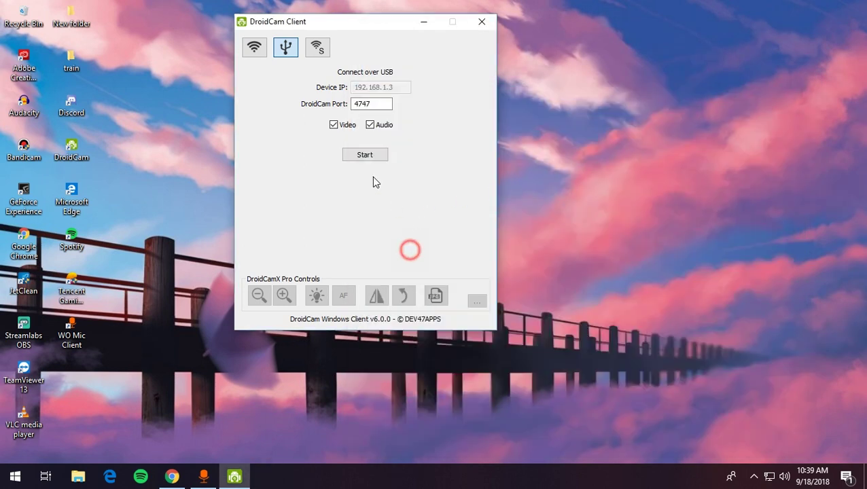
Step: Reposition the DroidCam Client window and set its connection mode to WiFi
left_click_drag(313, 24, 362, 31)
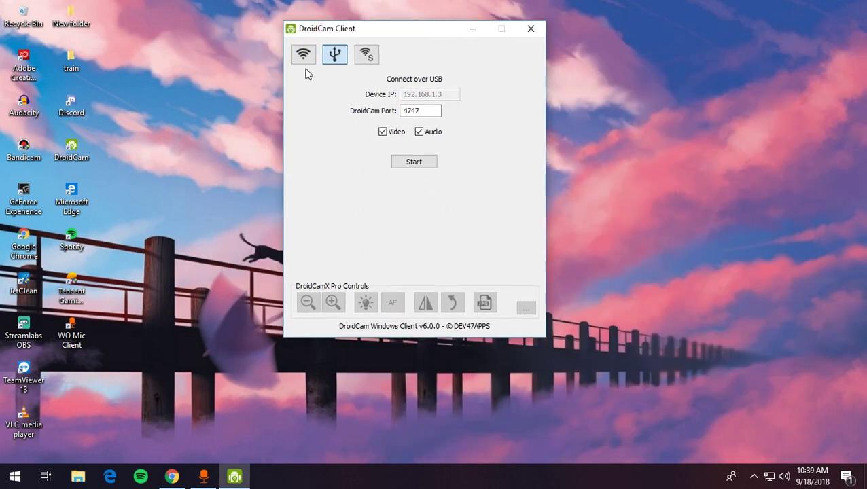
left_click(303, 58)
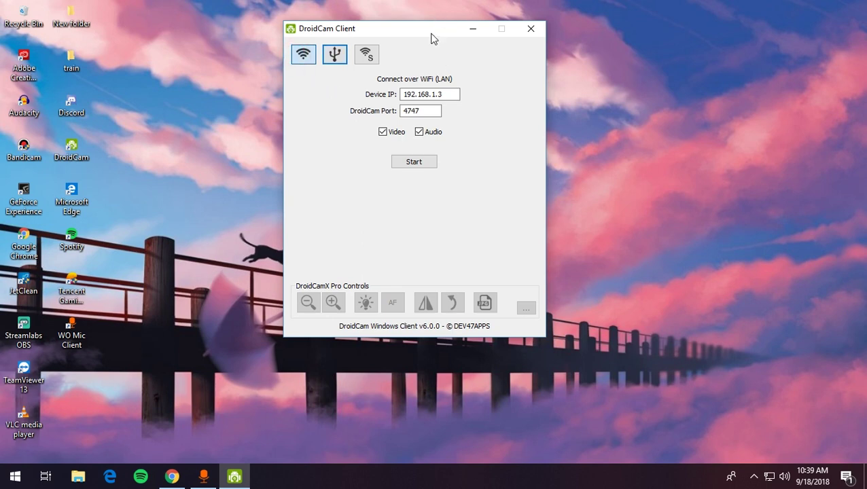
left_click_drag(431, 34, 393, 56)
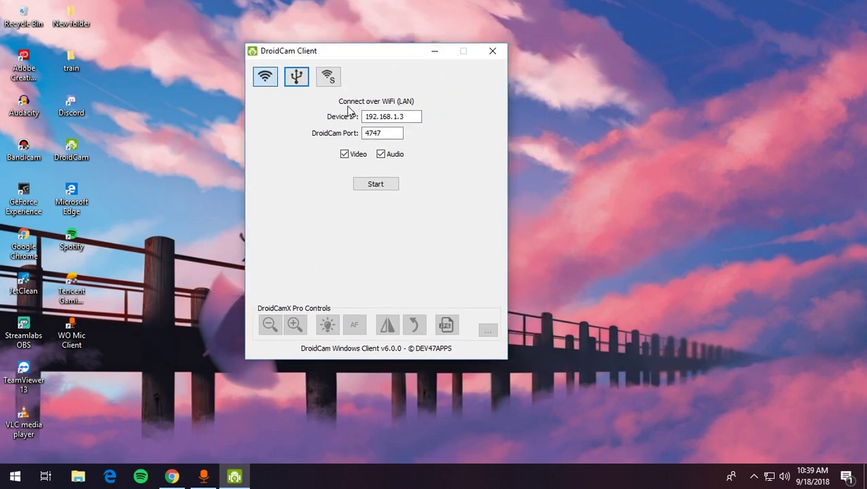
left_click(297, 78)
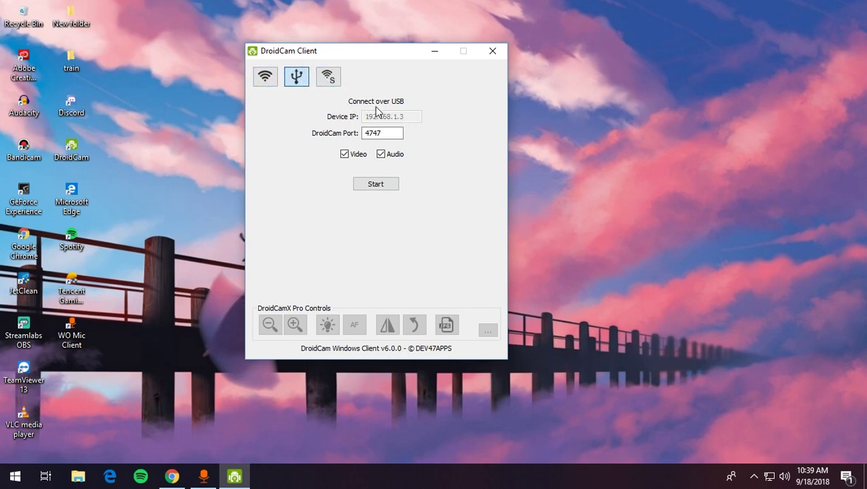
left_click(267, 80)
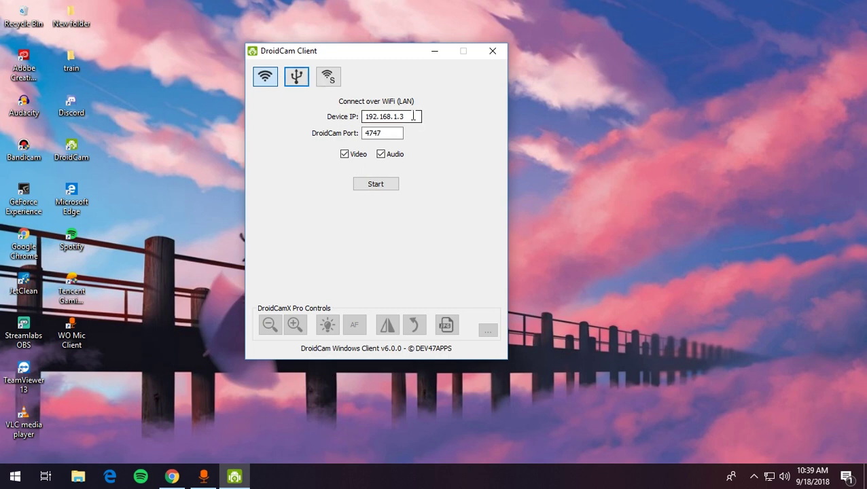
Step: Check both Video and Audio and start streaming from 192.168.1.3 port 4747
left_click(386, 158)
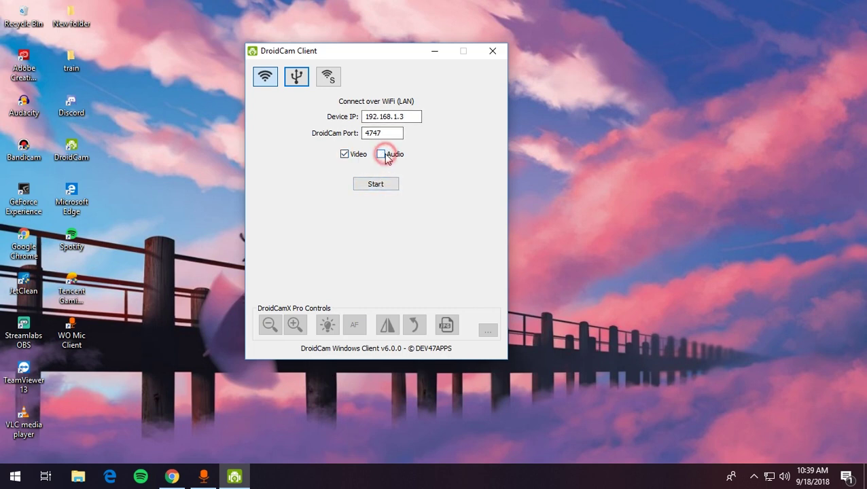
left_click(385, 160)
left_click(345, 155)
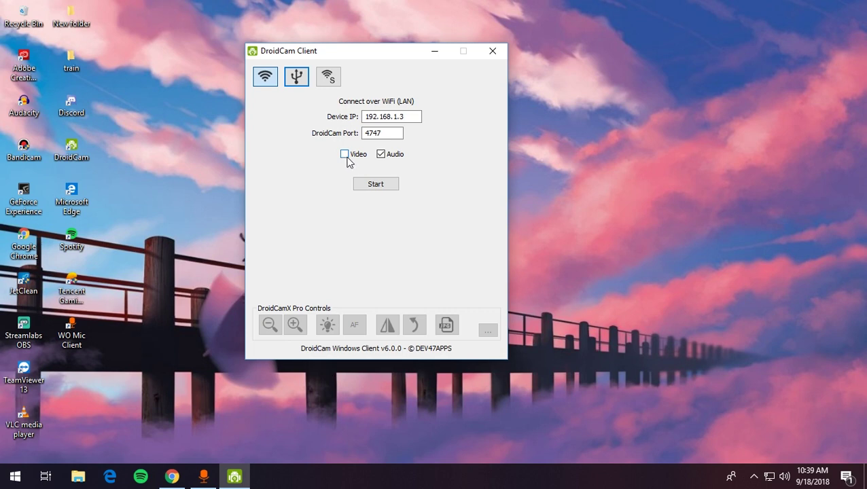
left_click(346, 156)
left_click(386, 184)
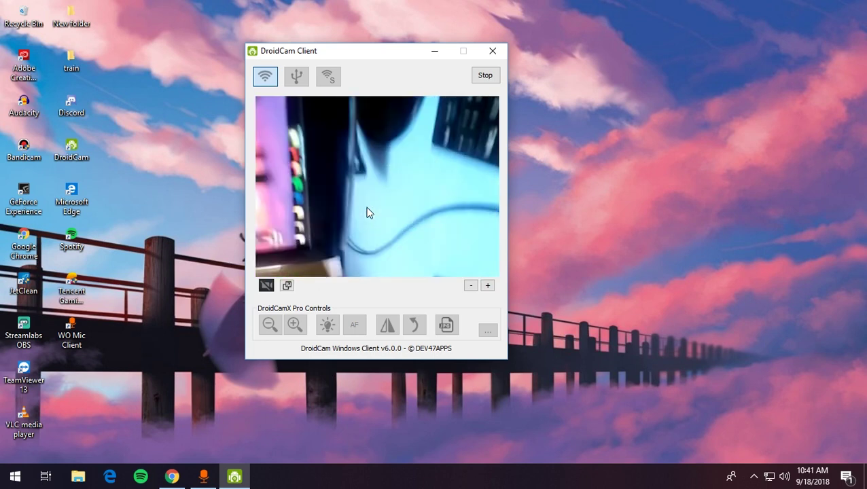
left_click(486, 77)
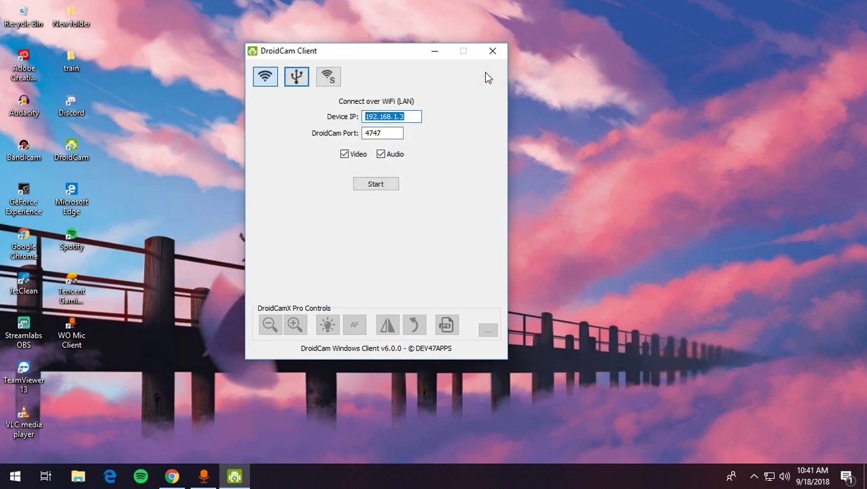
Step: Show the Facebook photo of the phone's DroidCam Settings screen with DroidCam Client in front
left_click(172, 476)
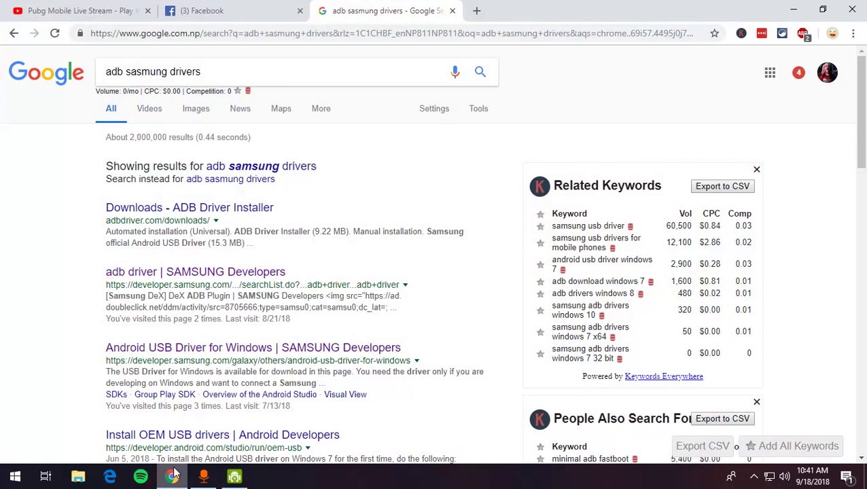
left_click(204, 10)
left_click(113, 438)
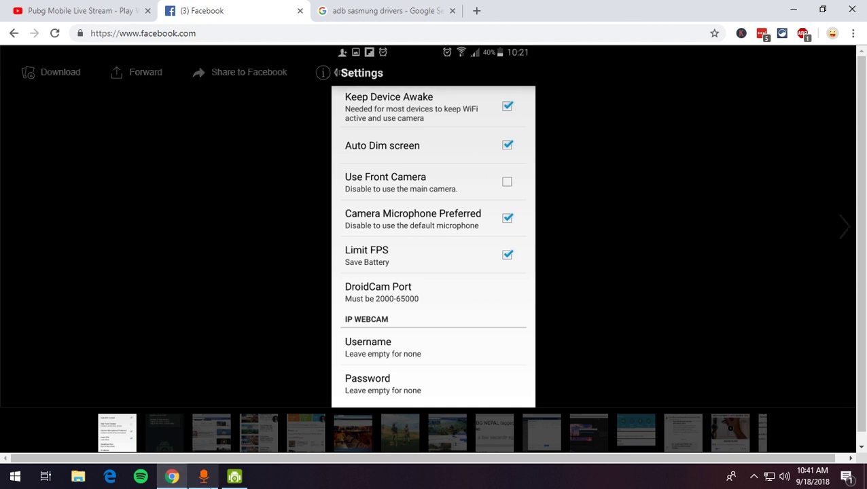
left_click(235, 476)
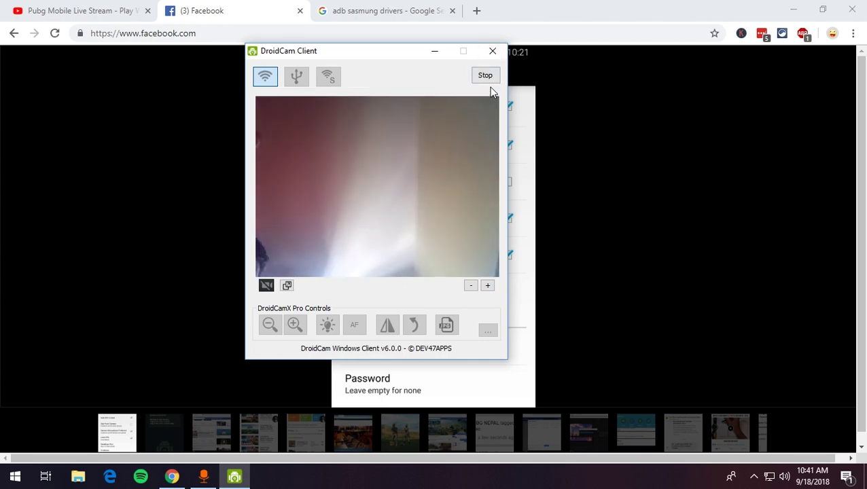
right_click(785, 476)
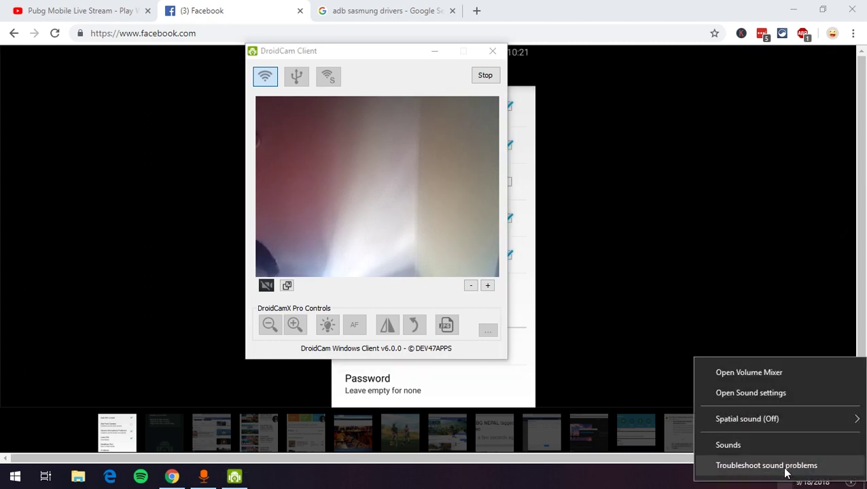
Step: Check the DroidCam Virtual Audio microphone under Recording devices, then close the Sound window
left_click(776, 449)
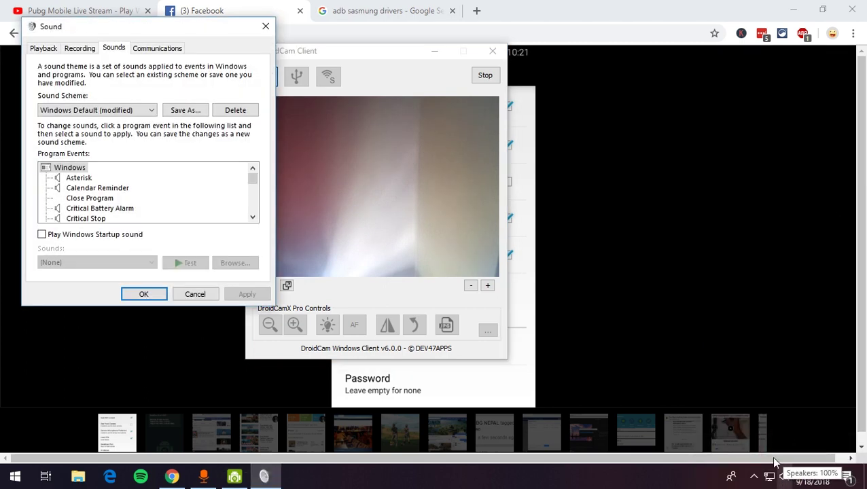
left_click(78, 50)
left_click_drag(139, 29, 615, 49)
left_click(612, 125)
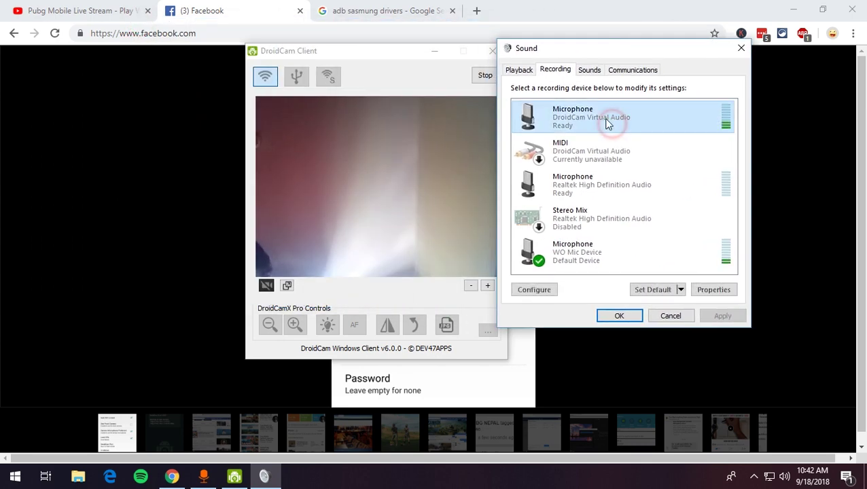
right_click(607, 121)
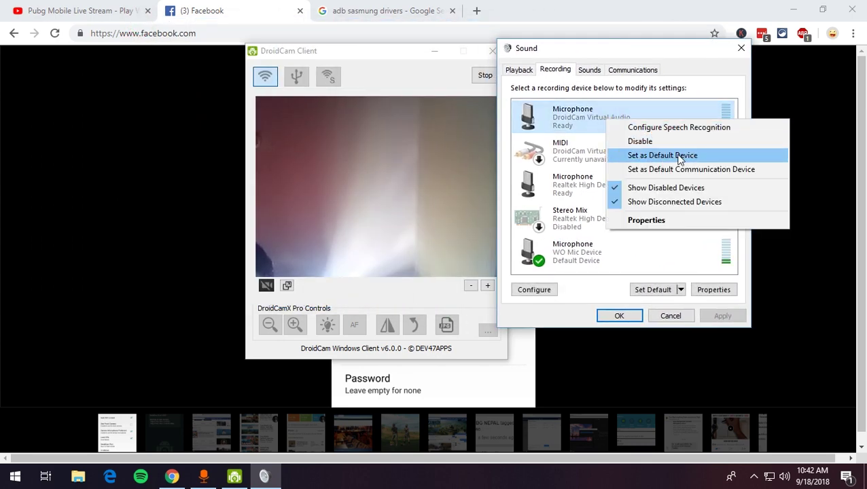
left_click(601, 249)
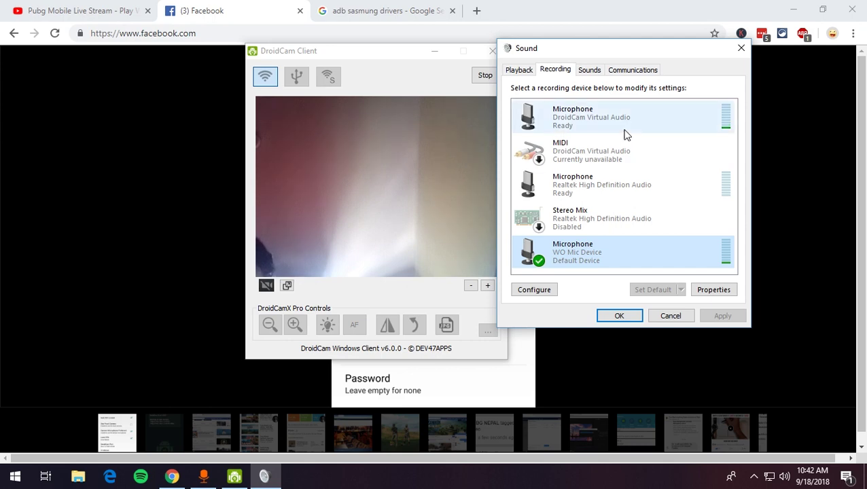
left_click(586, 124)
right_click(587, 125)
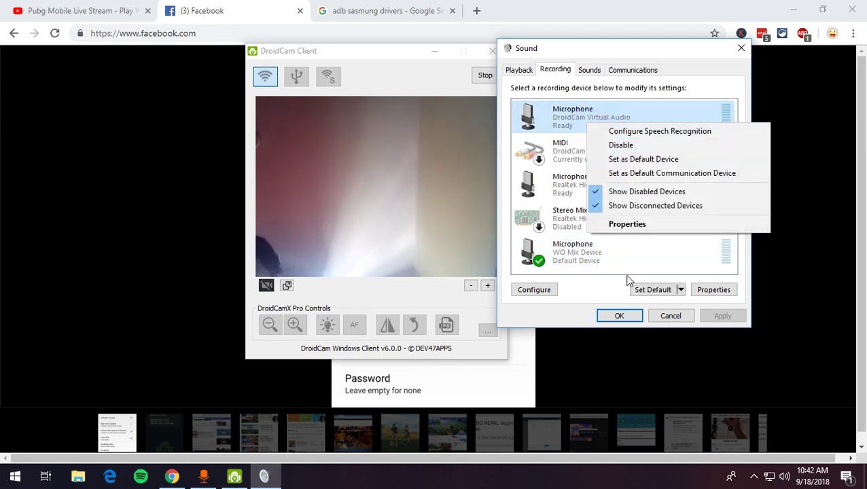
left_click(624, 315)
left_click(624, 315)
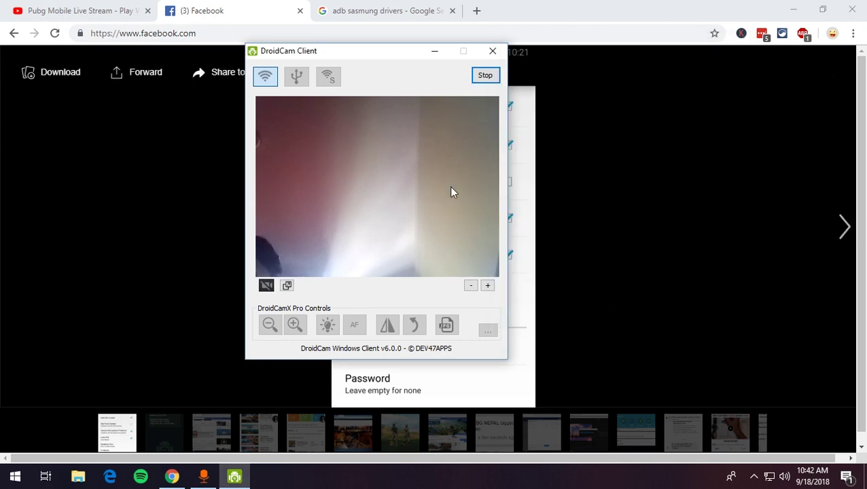
Step: Move the streaming DroidCam window to the right and minimize Chrome to show the desktop
left_click_drag(401, 51, 625, 89)
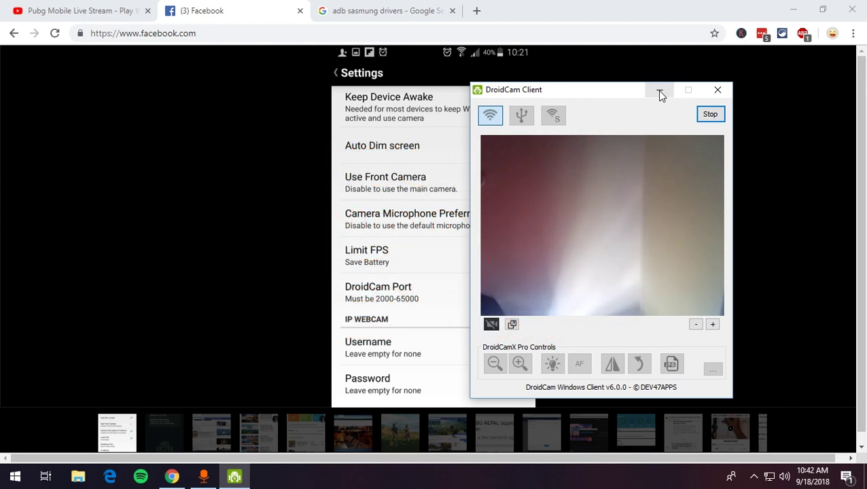
left_click_drag(595, 91, 583, 93)
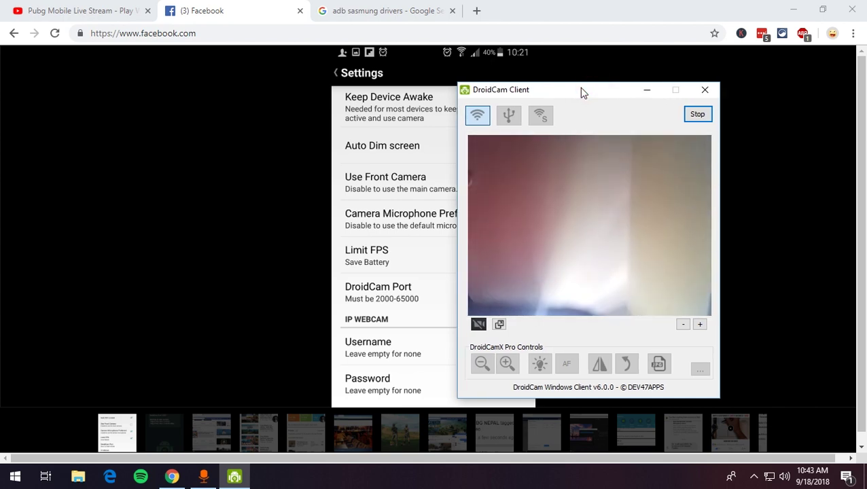
left_click(792, 13)
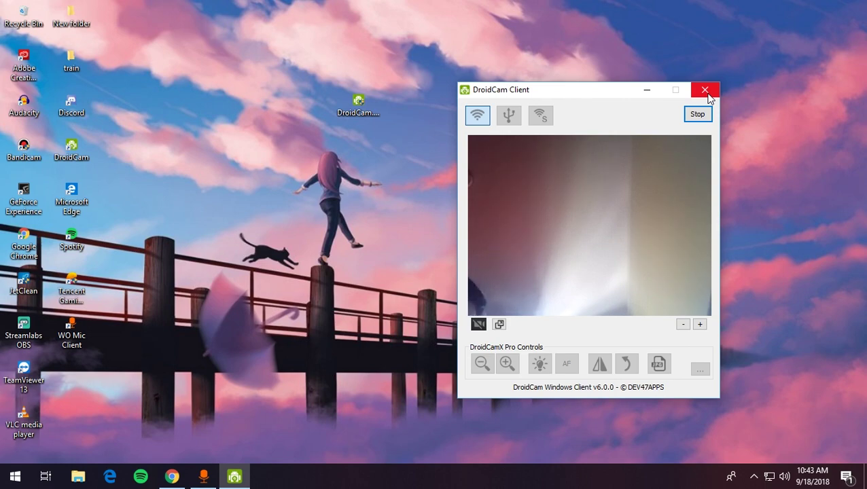
Step: Bring up Chrome's Pubg Mobile Live Stream video and read through its description and channel name
left_click(172, 476)
left_click(81, 10)
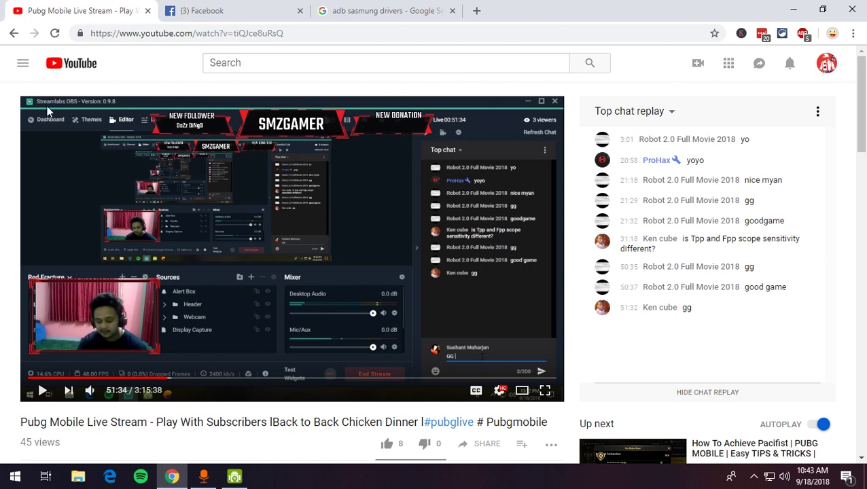
scroll(123, 251, "down", 2)
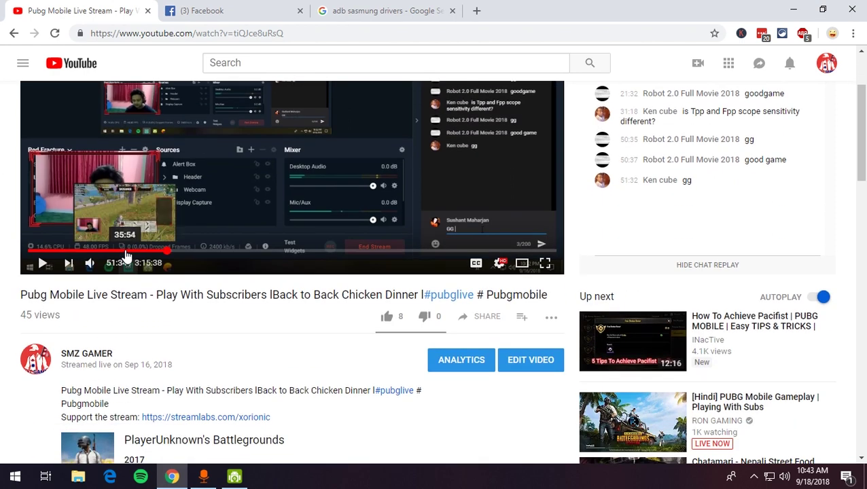
scroll(200, 295, "up", 2)
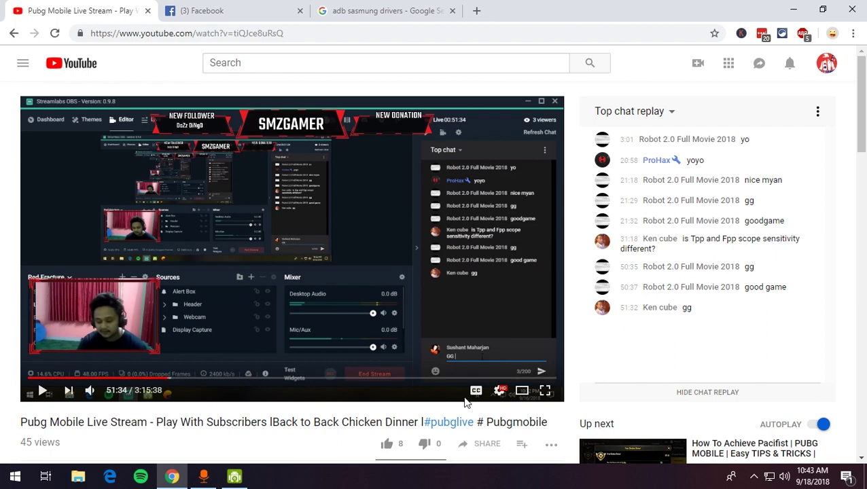
scroll(397, 406, "down", 3)
scroll(397, 397, "up", 3)
scroll(354, 373, "down", 3)
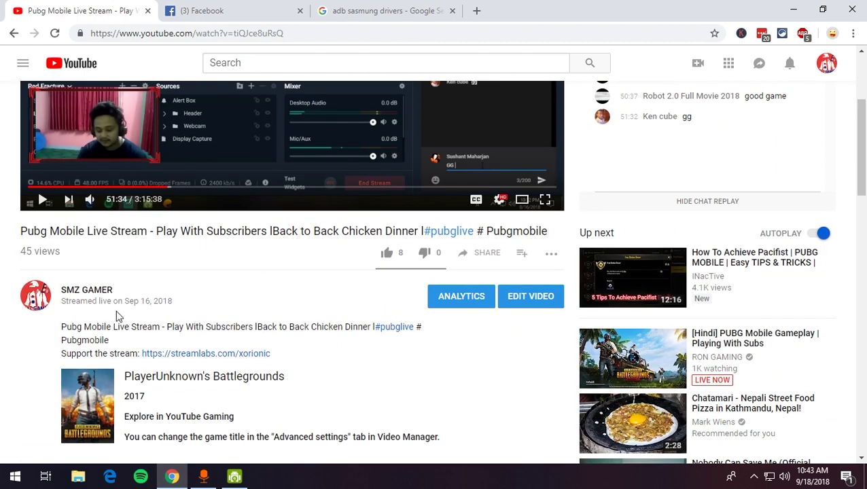
left_click_drag(136, 291, 61, 290)
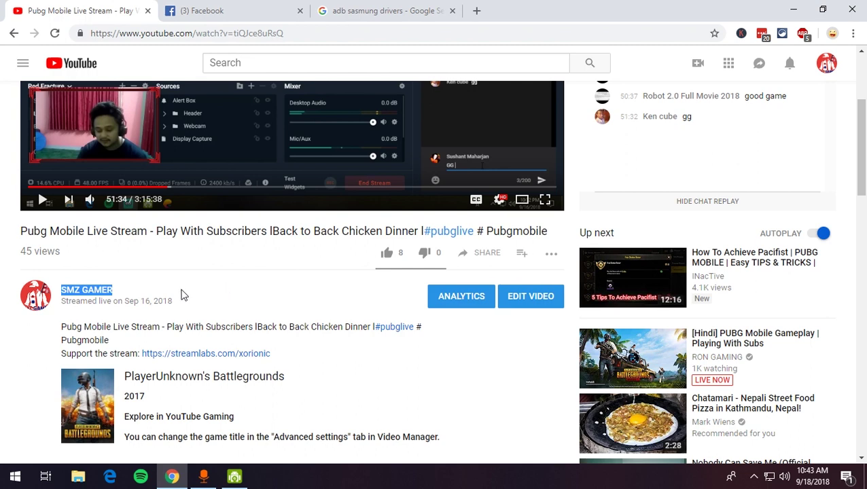
left_click(228, 284)
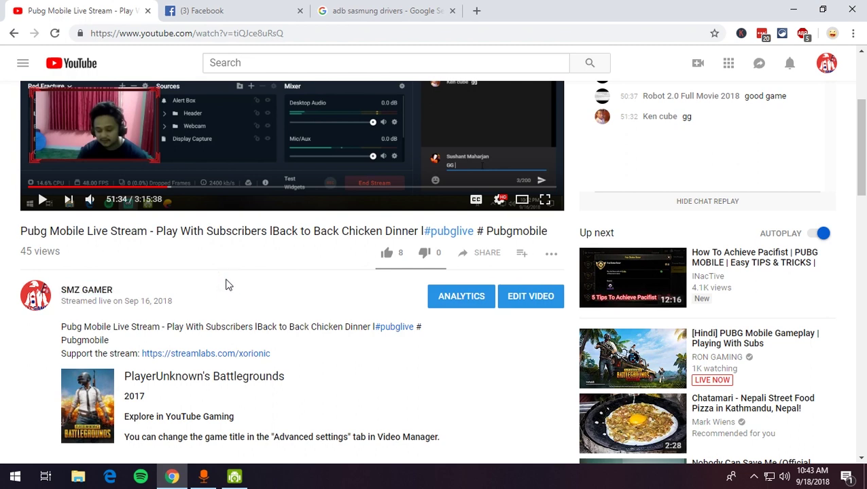
scroll(297, 393, "up", 3)
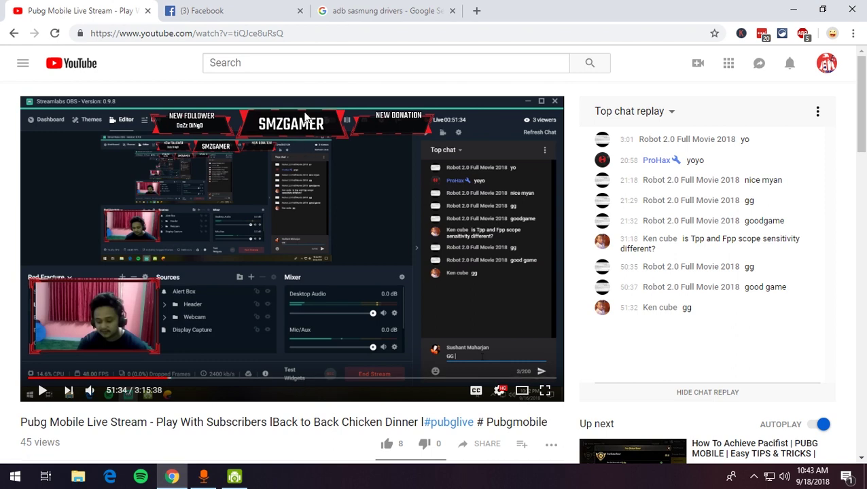
scroll(275, 288, "down", 3)
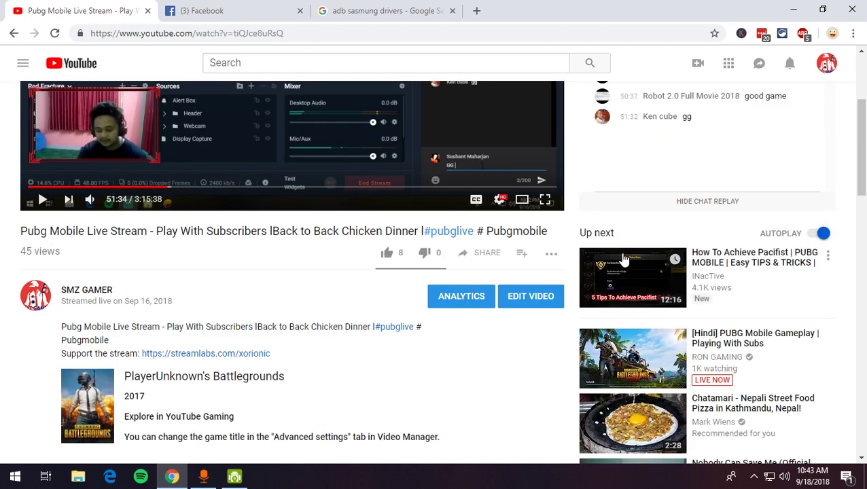